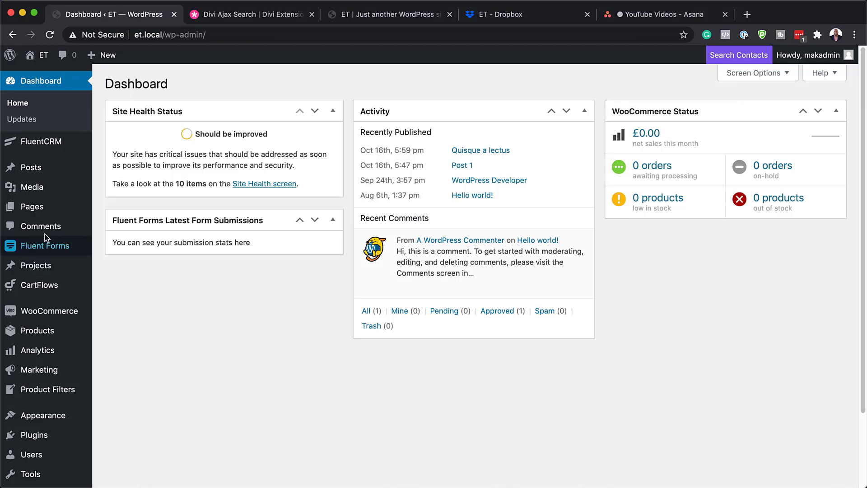
# Create a new page titled "My Page" and open it in the Divi Builder
pyautogui.moveTo(52, 206)
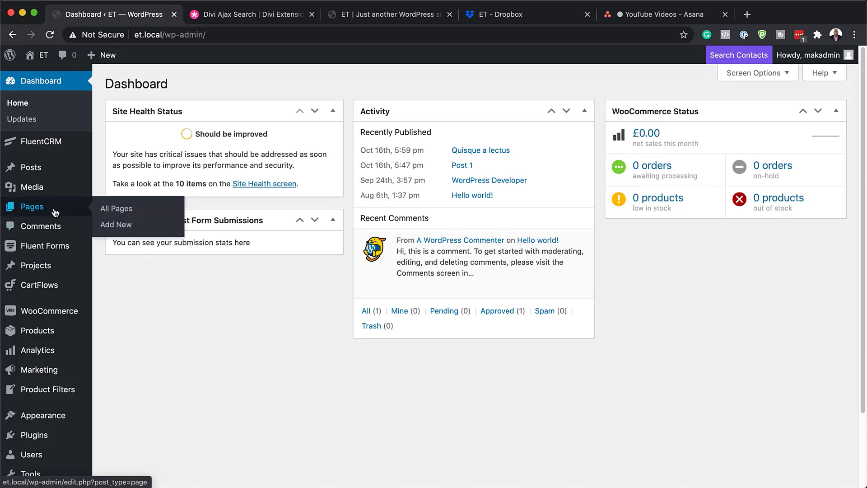
pyautogui.click(116, 225)
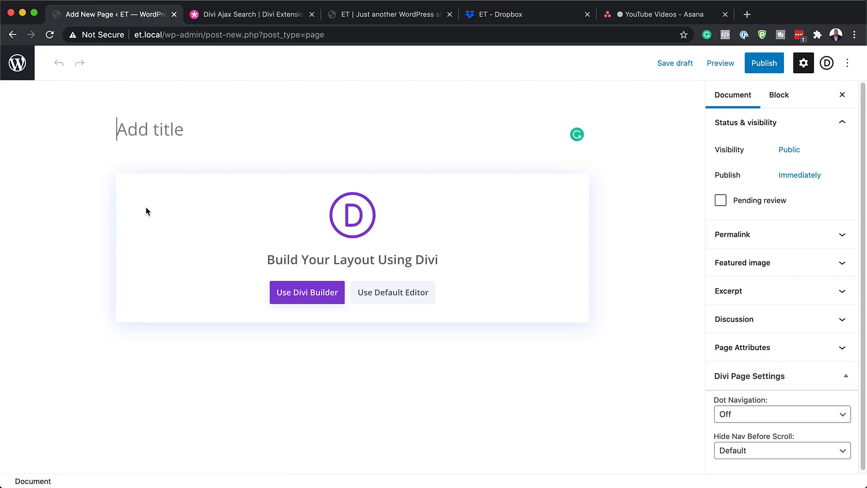
pyautogui.write('My Page')
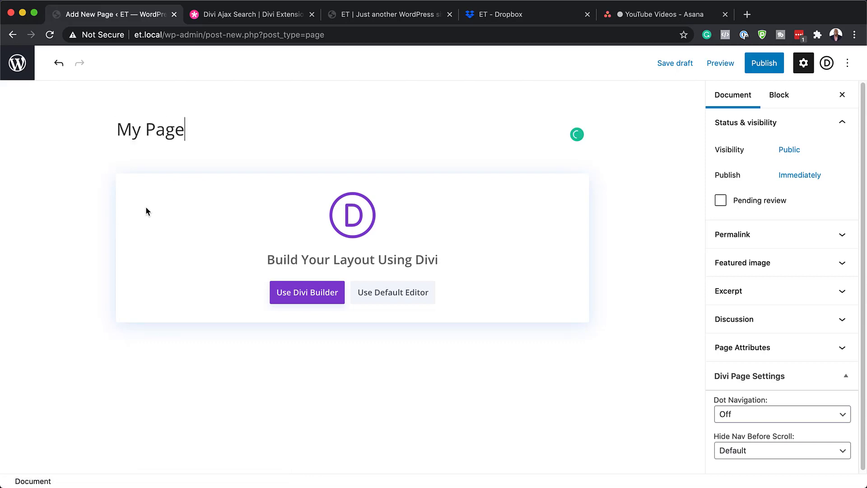
pyautogui.click(315, 296)
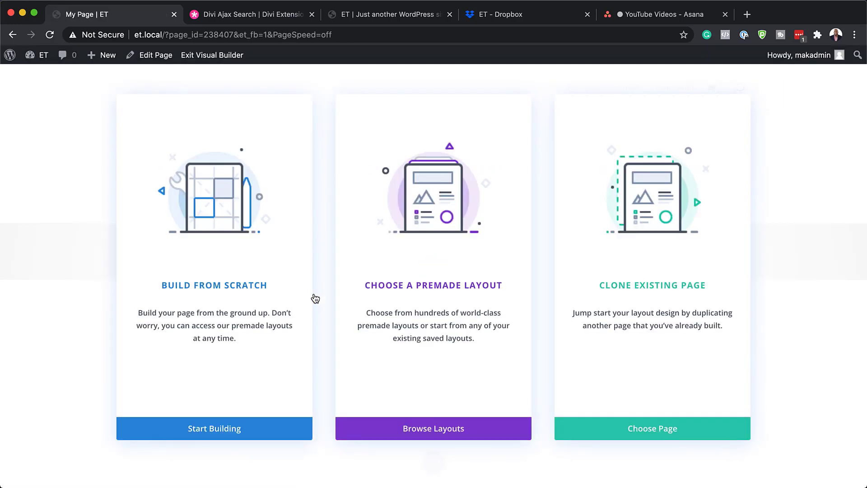
# Find the premade "Online Store Shop Page" layout by searching for "online store" and load it into the page
pyautogui.click(410, 288)
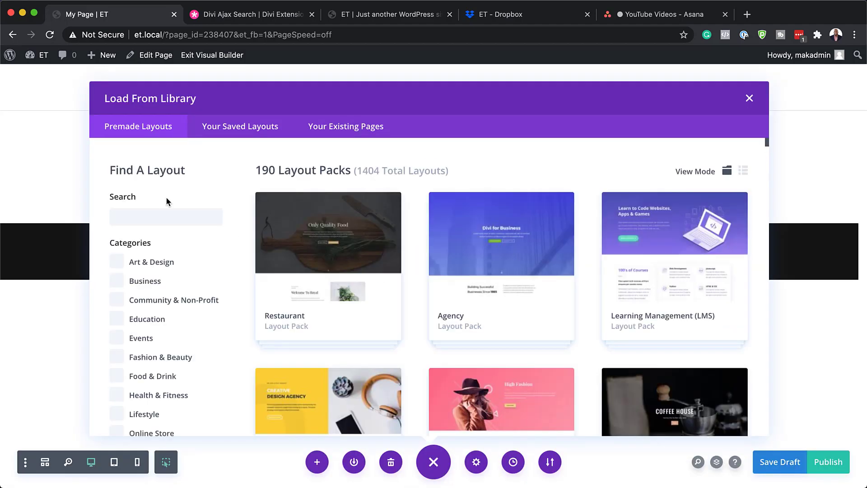
pyautogui.click(164, 219)
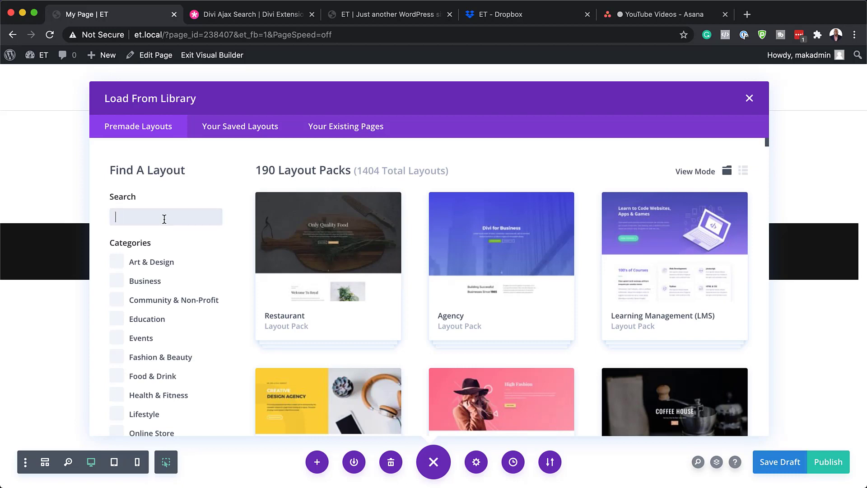
pyautogui.write('online store')
pyautogui.scroll(-5, 514, 325)
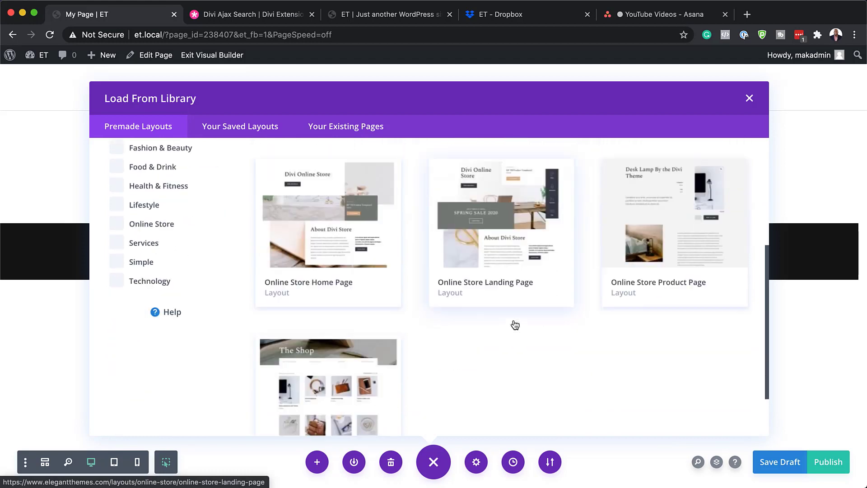
pyautogui.scroll(-2, 515, 325)
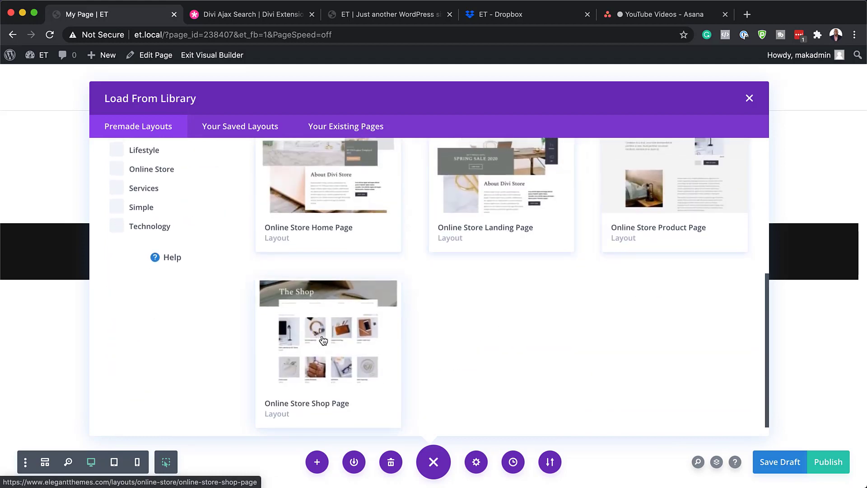
pyautogui.click(325, 341)
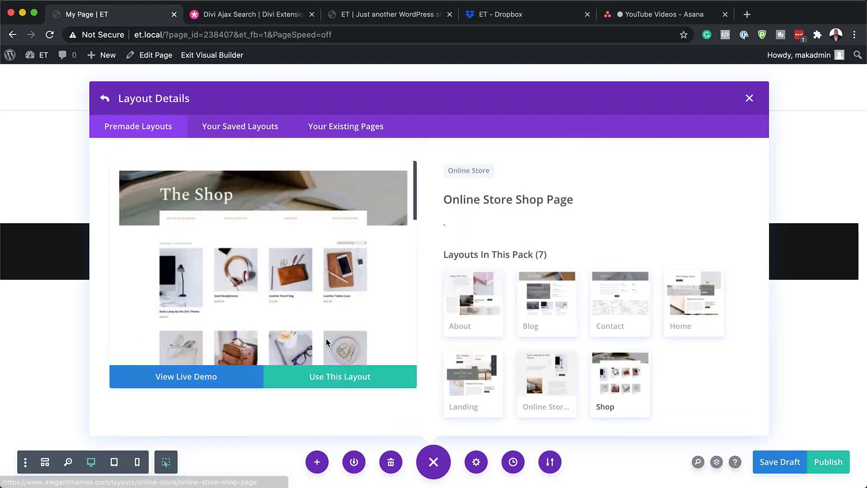
pyautogui.click(351, 382)
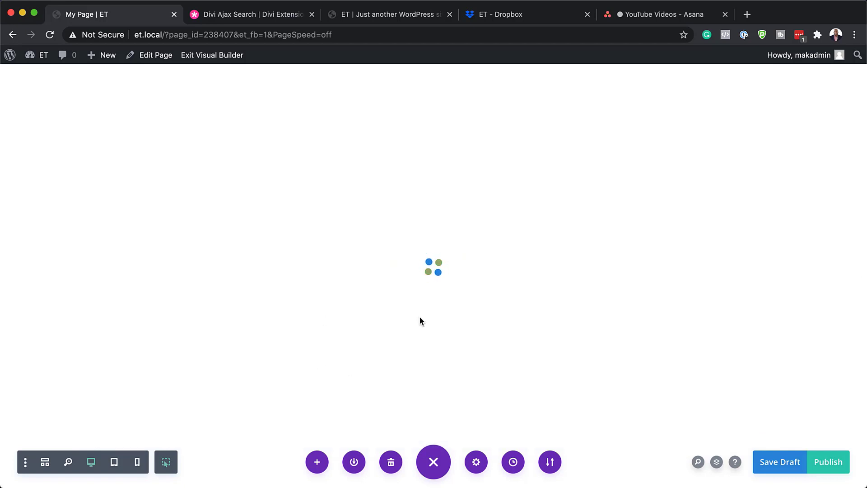
# Examine the sections of the loaded shop layout, from the header banner down past the Spring Sale section
pyautogui.scroll(-5, 605, 273)
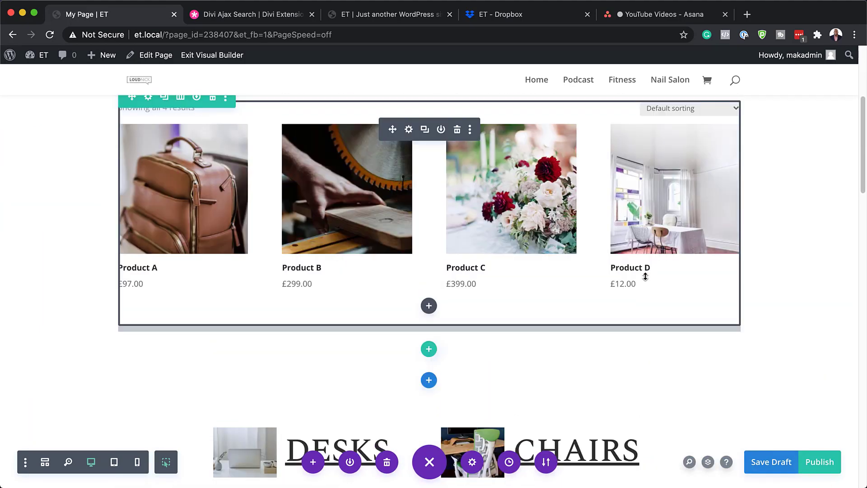
pyautogui.scroll(7, 480, 298)
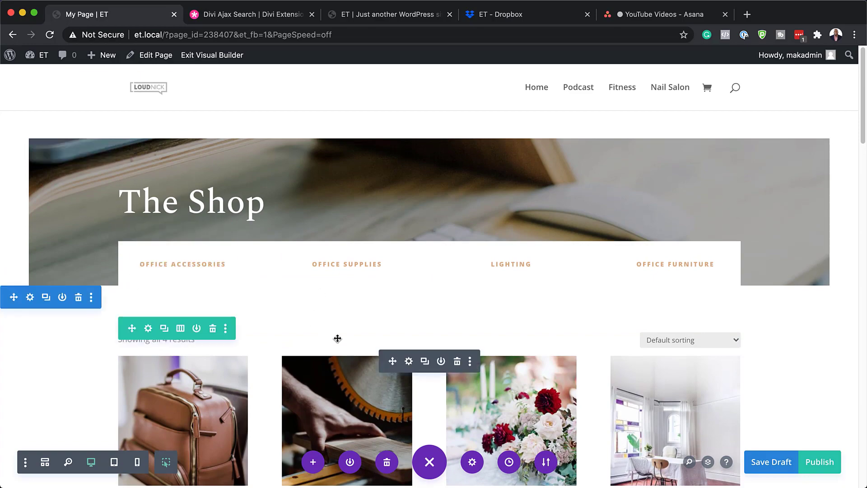
pyautogui.scroll(-5, 337, 337)
pyautogui.scroll(-7, 337, 337)
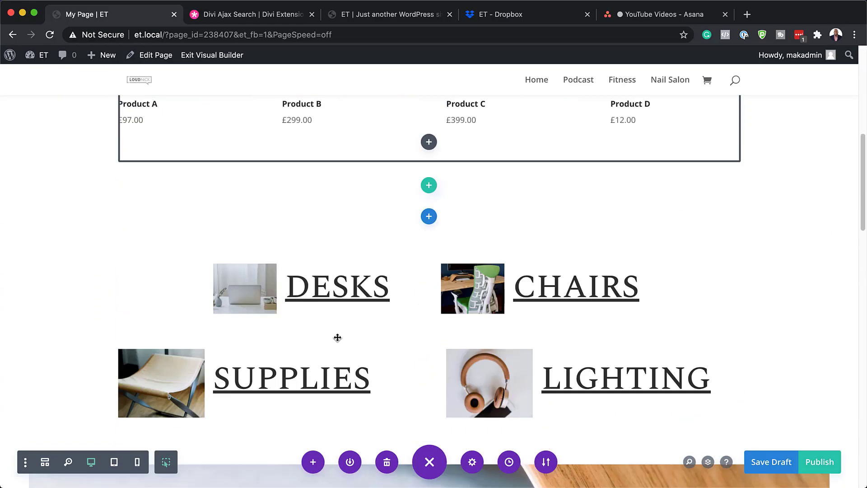
pyautogui.scroll(-8, 382, 337)
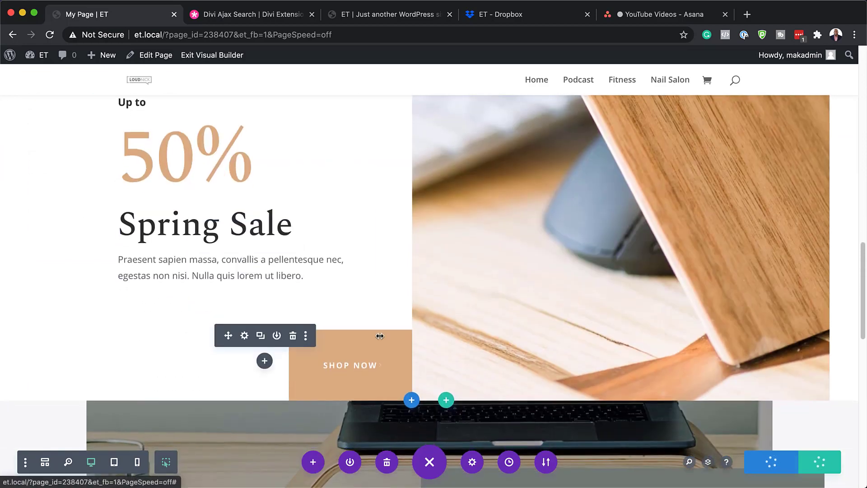
pyautogui.scroll(-7, 379, 336)
pyautogui.scroll(15, 379, 336)
pyautogui.scroll(3, 380, 336)
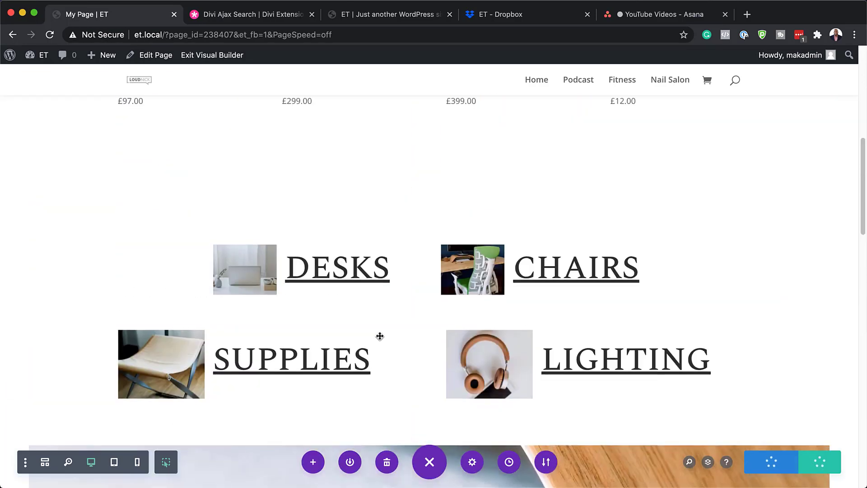
# Delete the Spring Sale, newsletter and category link sections below the product grid
pyautogui.scroll(-3, 379, 336)
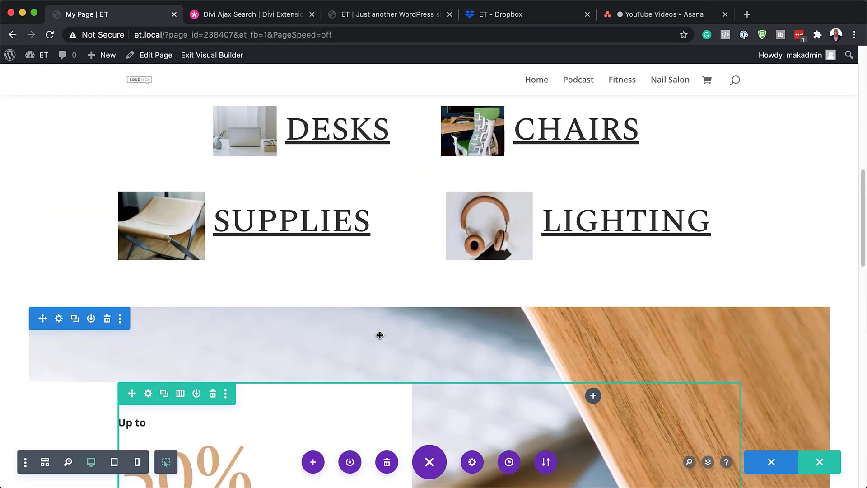
pyautogui.click(108, 319)
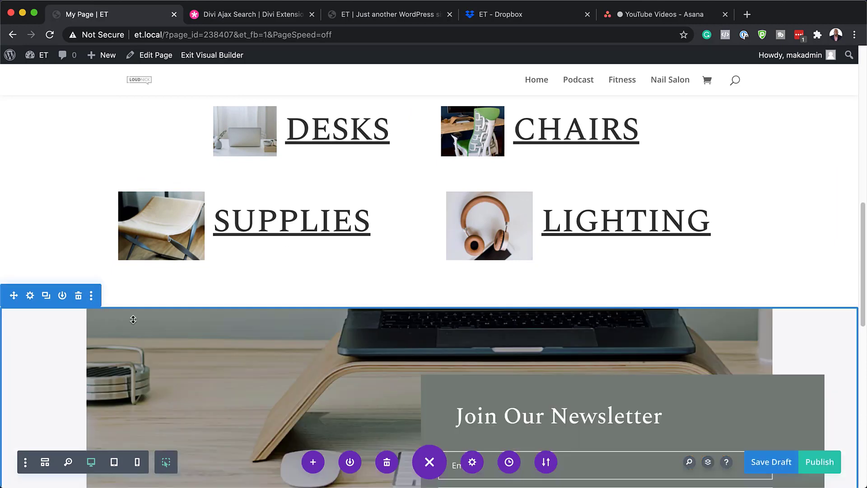
pyautogui.click(79, 297)
pyautogui.scroll(2, 79, 271)
pyautogui.click(79, 258)
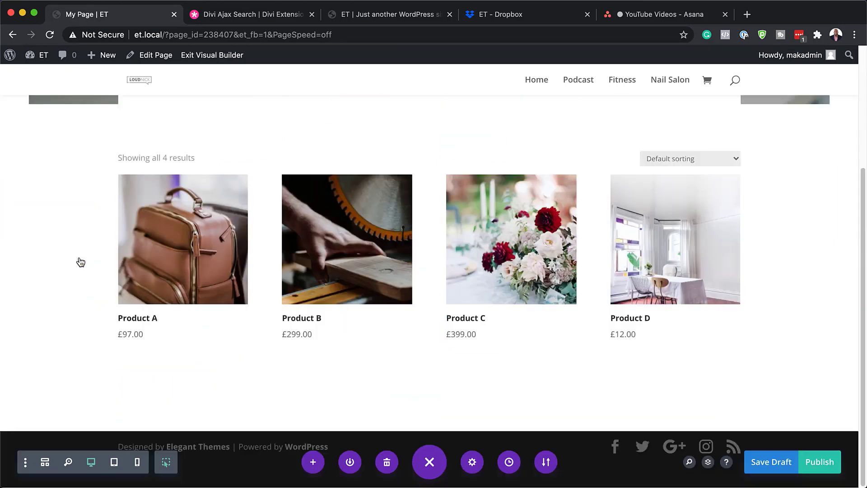
# Review the remaining shop banner and product grid, and publish the page
pyautogui.scroll(4, 462, 398)
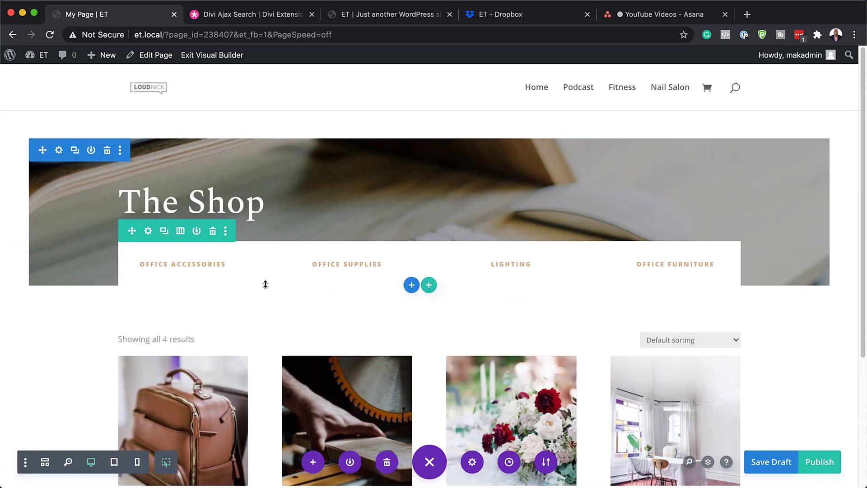
pyautogui.scroll(-4, 368, 362)
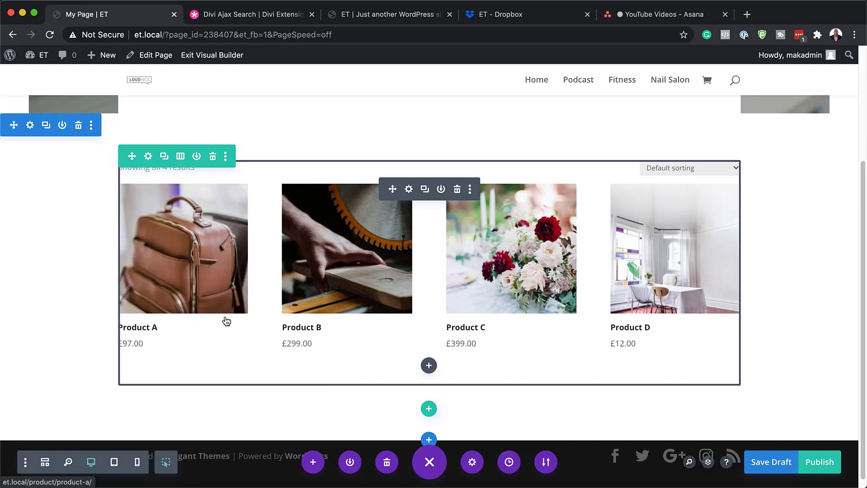
pyautogui.scroll(4, 226, 321)
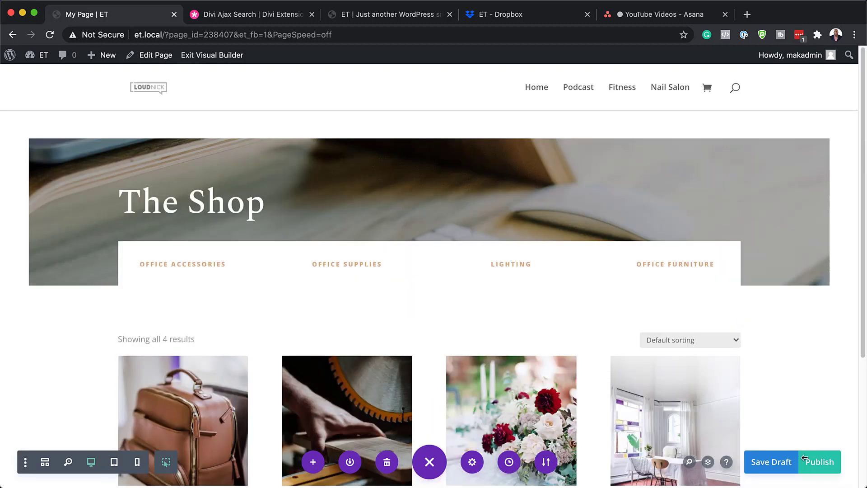
pyautogui.click(820, 462)
# Open the site's dashboard in a separate browser tab and bring up the form for uploading a new plugin
pyautogui.moveTo(41, 55)
pyautogui.keyDown('super'); pyautogui.click(49, 76); pyautogui.keyUp('super')
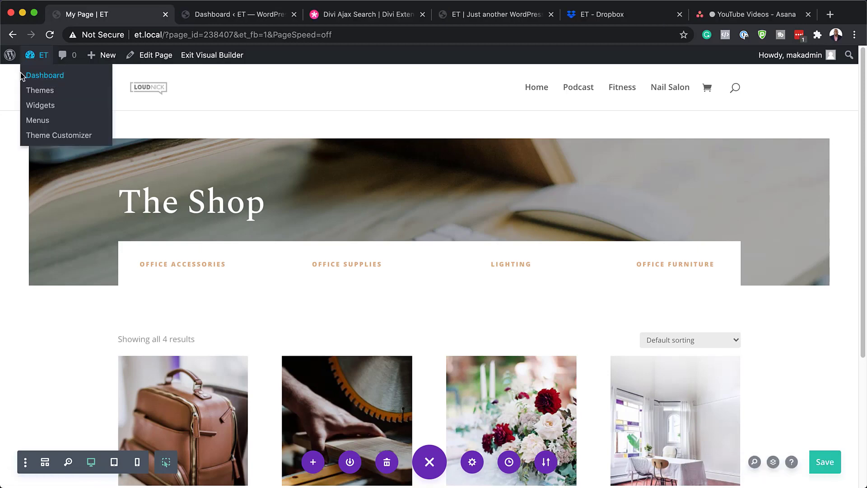
pyautogui.click(222, 15)
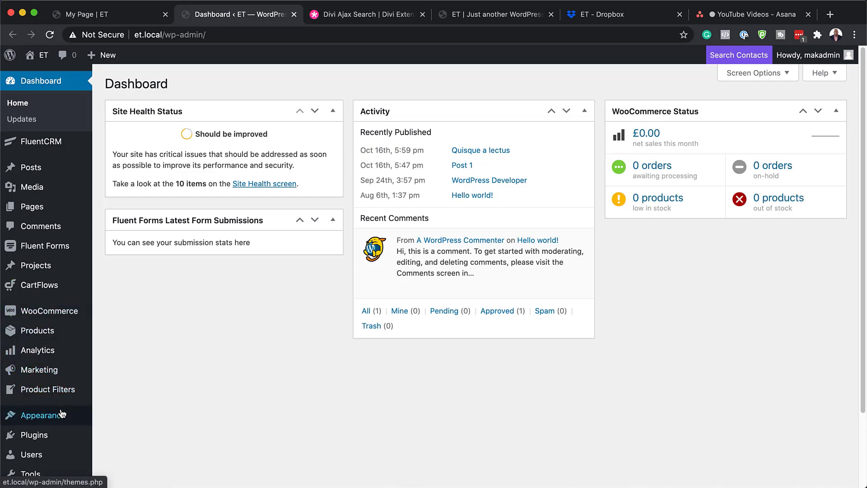
pyautogui.moveTo(51, 440)
pyautogui.click(130, 442)
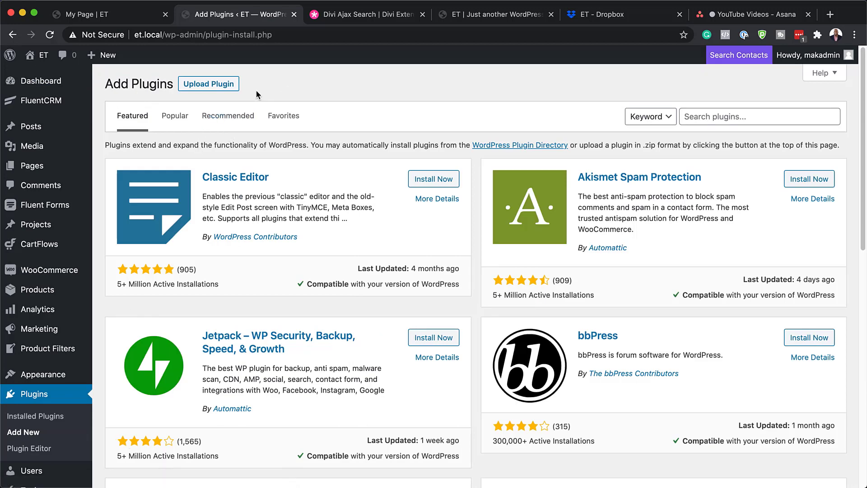
pyautogui.click(213, 86)
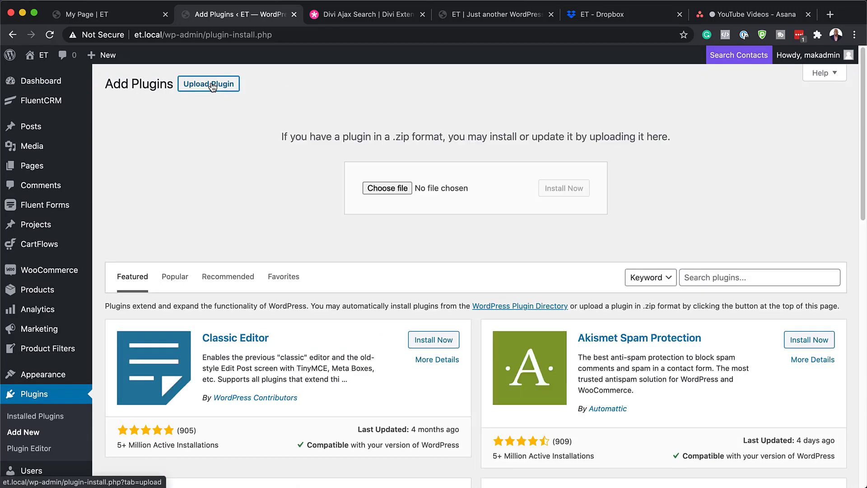
# Install and activate the plugin from divi-ajax-search.zip in the Downloads folder
pyautogui.moveTo(336, 477)
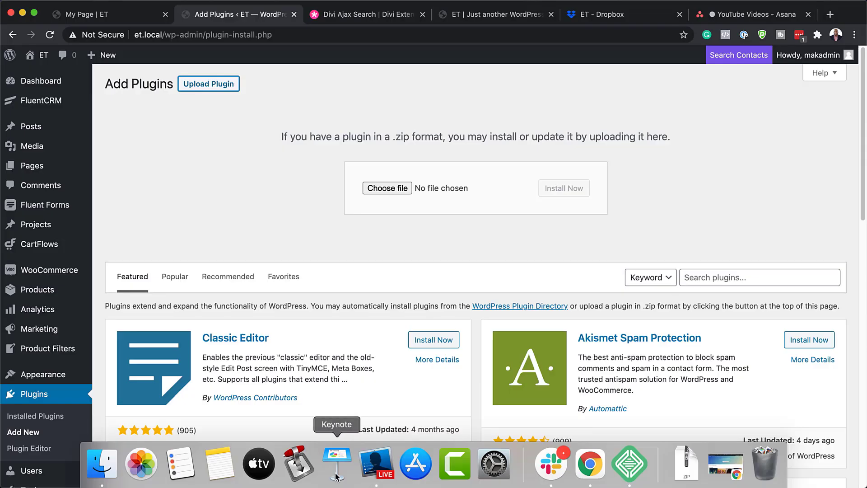
pyautogui.click(102, 463)
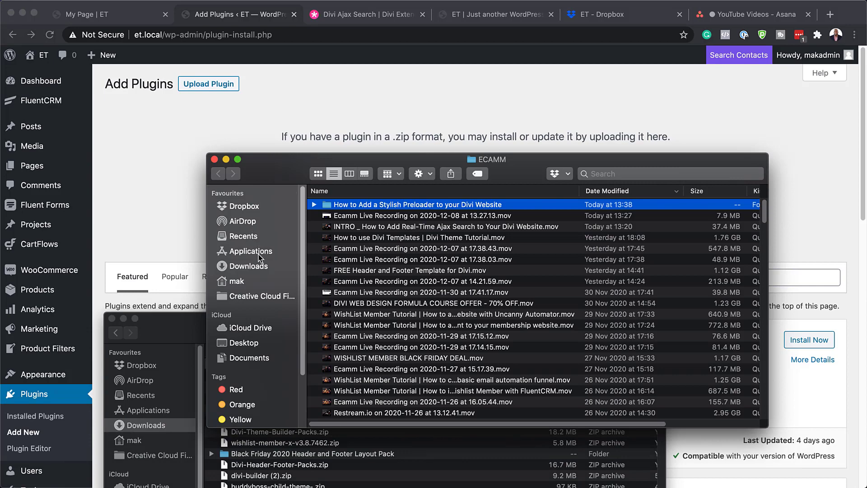
pyautogui.click(253, 268)
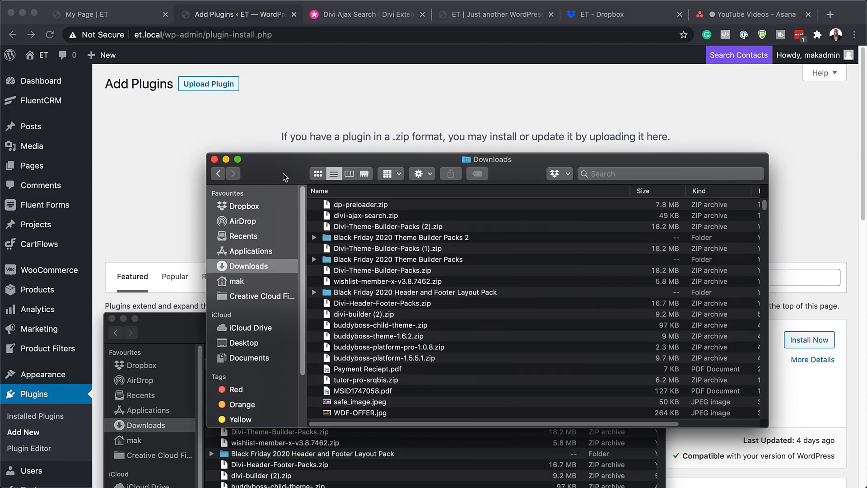
pyautogui.moveTo(280, 169); pyautogui.dragTo(224, 254)
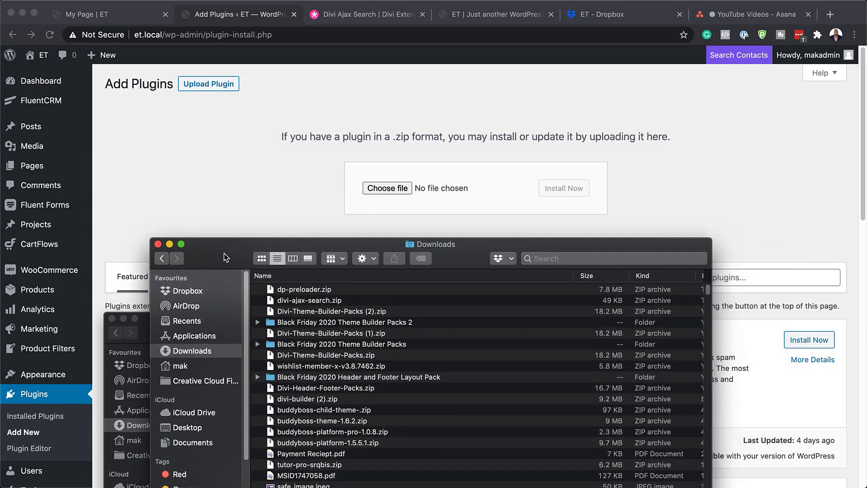
pyautogui.click(294, 301)
pyautogui.moveTo(272, 305); pyautogui.dragTo(427, 199)
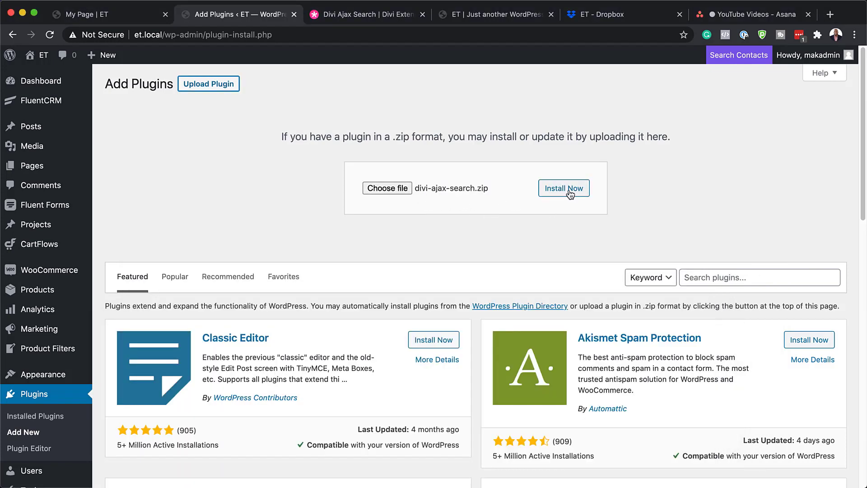
pyautogui.click(569, 193)
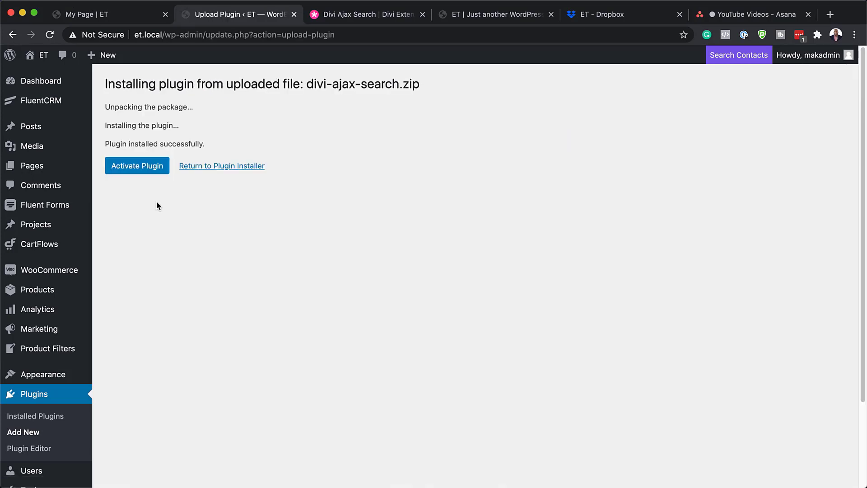
pyautogui.click(141, 169)
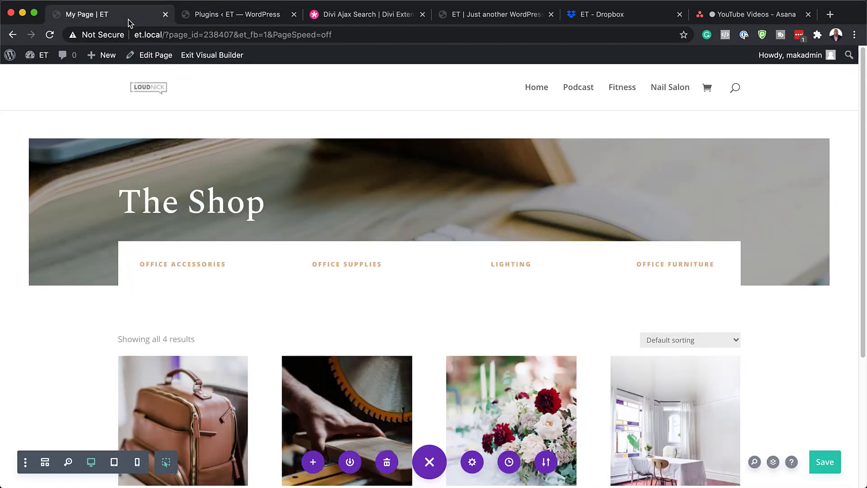
# Save My Page in the visual builder and reload it
pyautogui.click(834, 468)
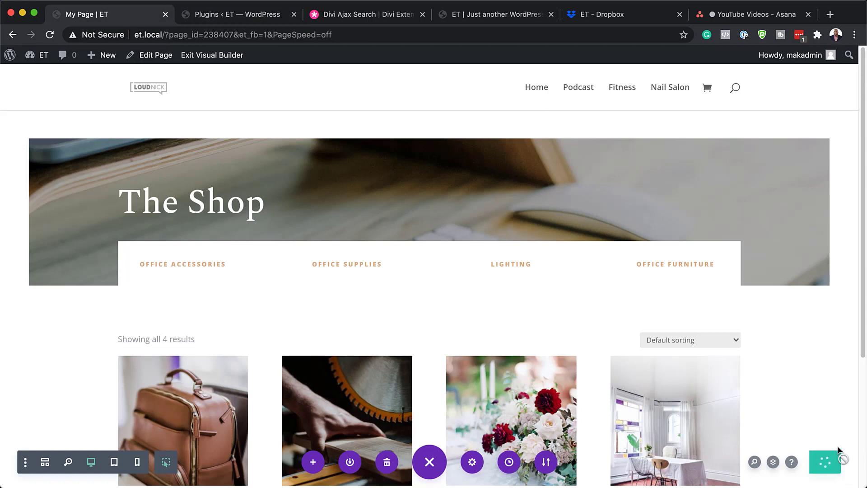
pyautogui.click(50, 35)
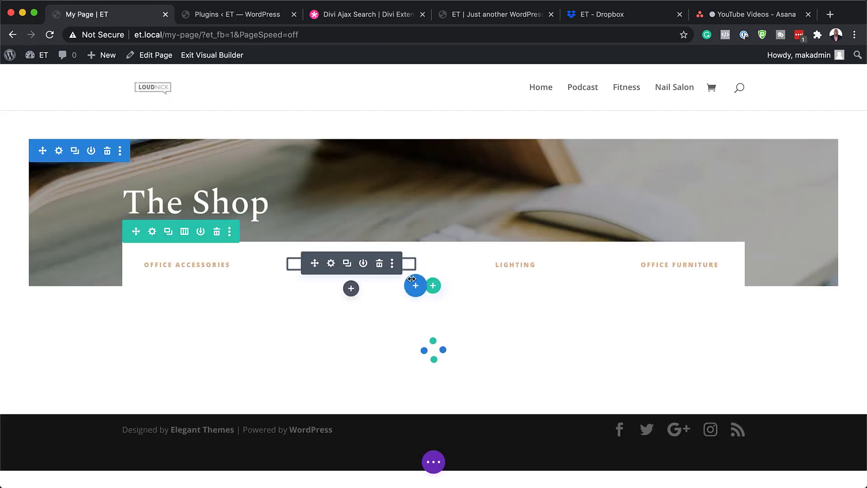
# Insert a single-column row under the category links in the shop banner and add a Divi Ajax Search module with default settings
pyautogui.click(435, 288)
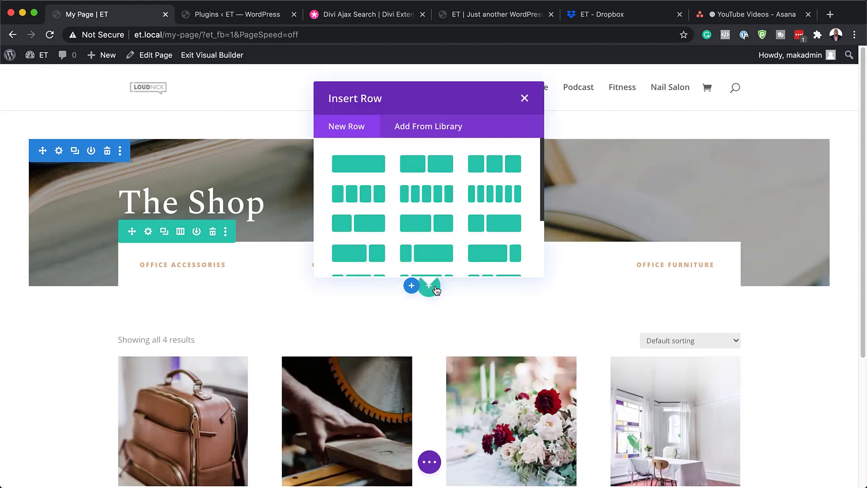
pyautogui.click(364, 170)
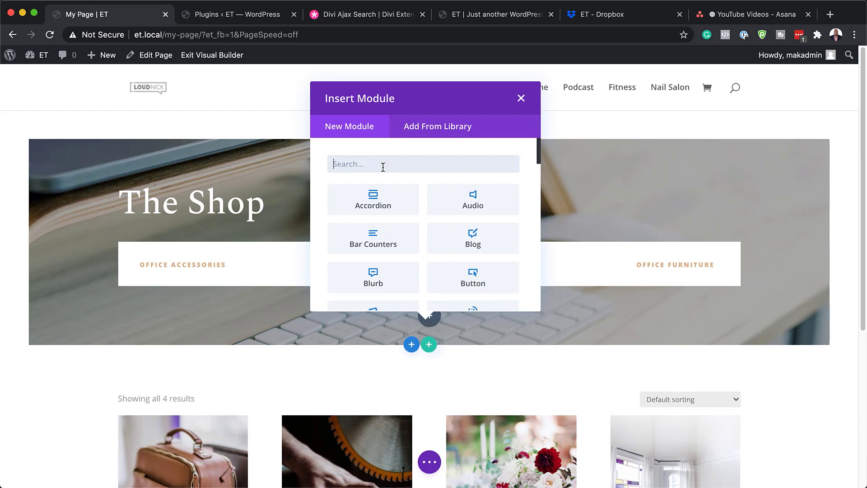
pyautogui.write('div')
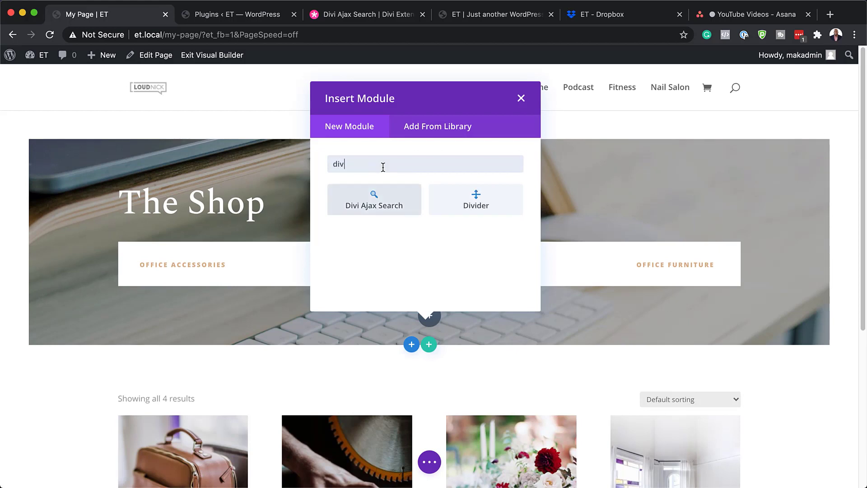
pyautogui.click(373, 202)
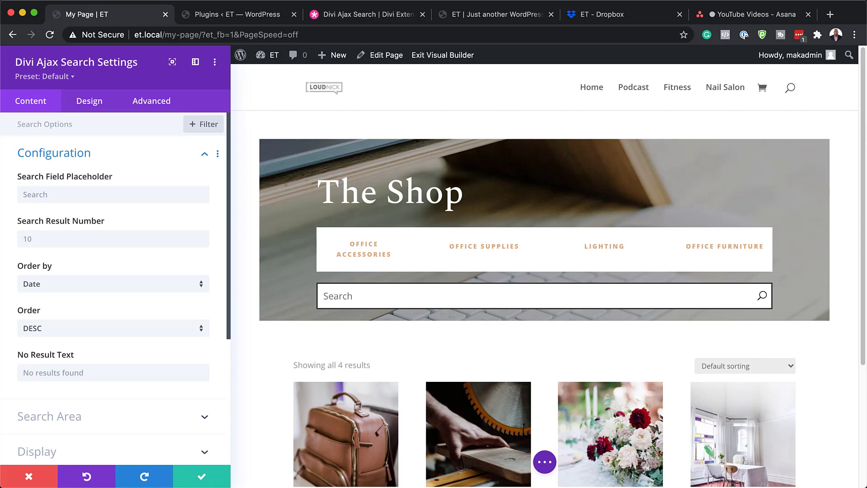
pyautogui.click(203, 479)
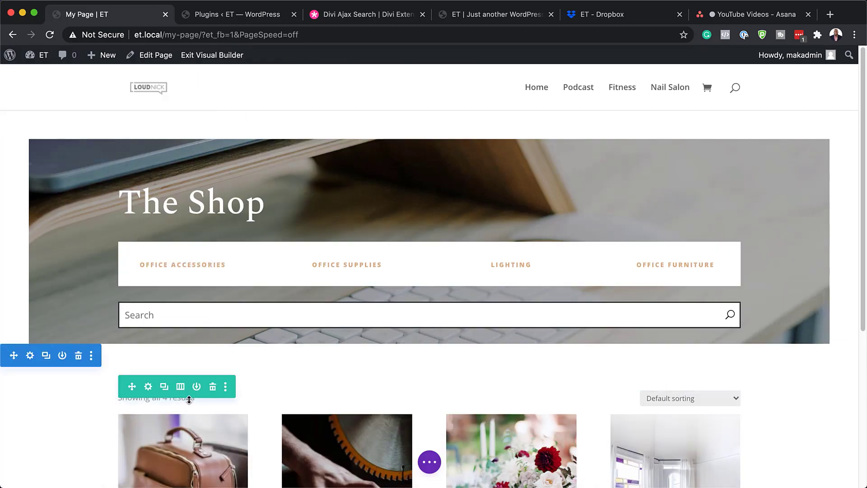
# Move the search module directly above the product grid and set its search field placeholder to "Search our products"
pyautogui.moveTo(711, 317); pyautogui.dragTo(648, 416)
pyautogui.scroll(-2, 322, 347)
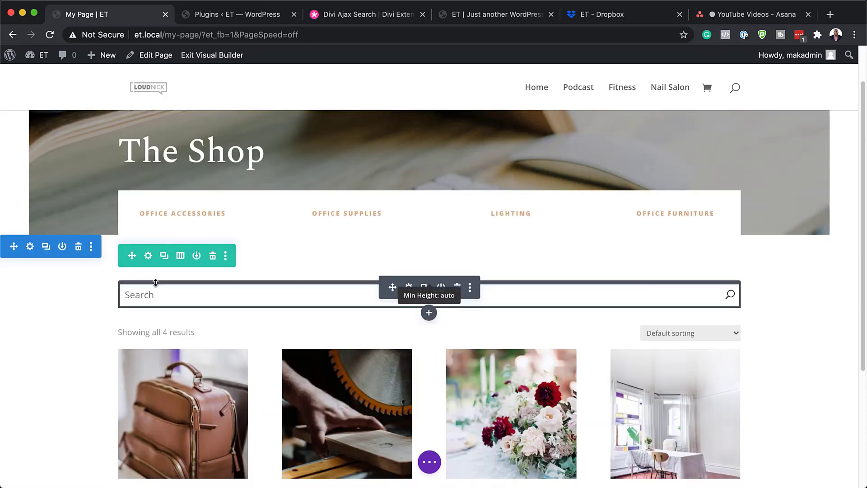
pyautogui.click(409, 289)
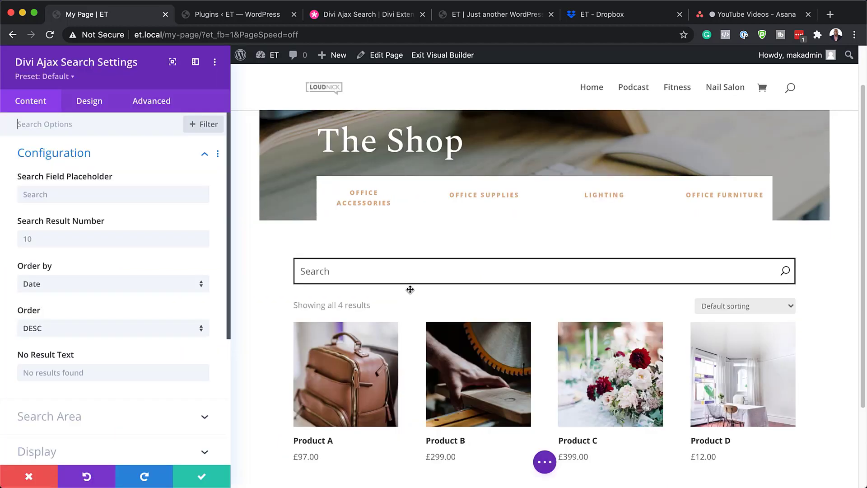
pyautogui.click(80, 197)
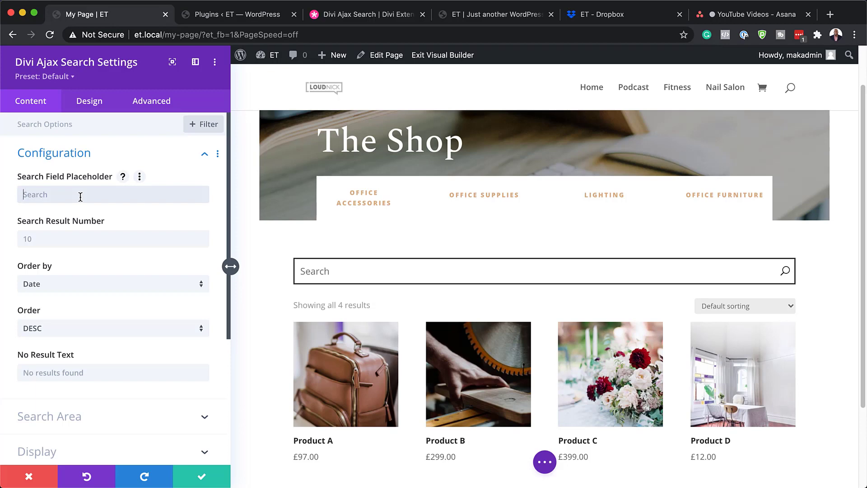
pyautogui.write('Search our products')
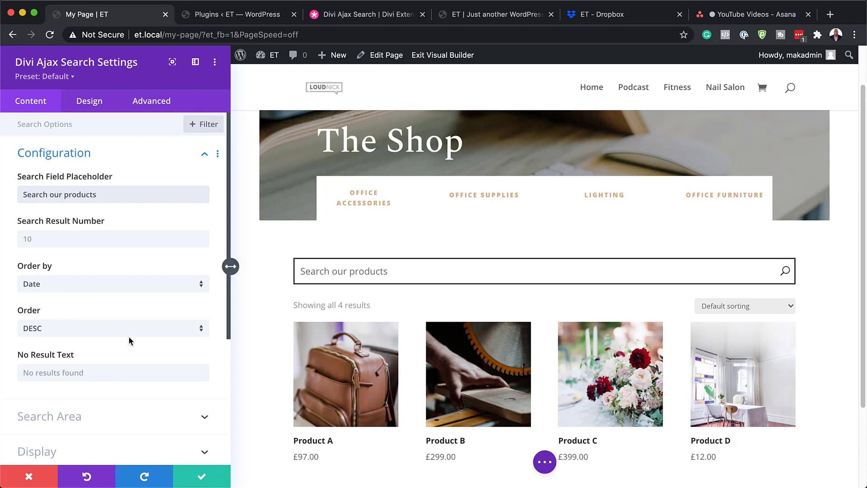
# Set the post types in the module's search area to Products
pyautogui.scroll(-3, 128, 336)
pyautogui.click(106, 333)
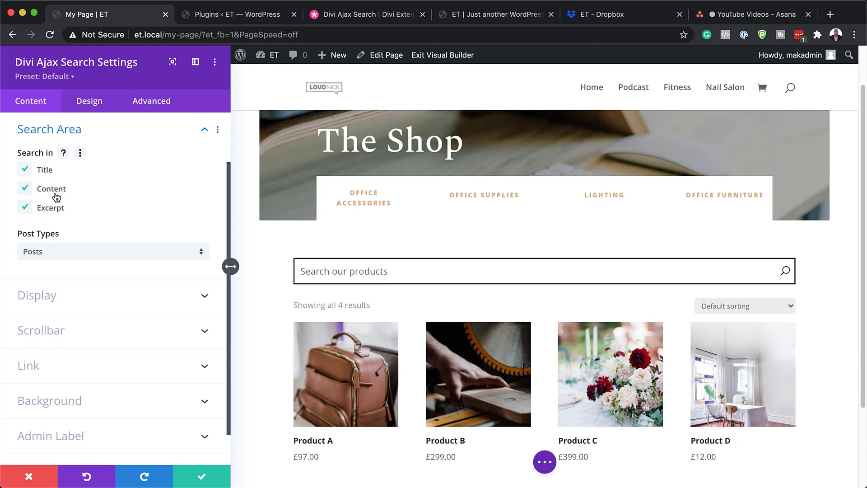
pyautogui.click(147, 251)
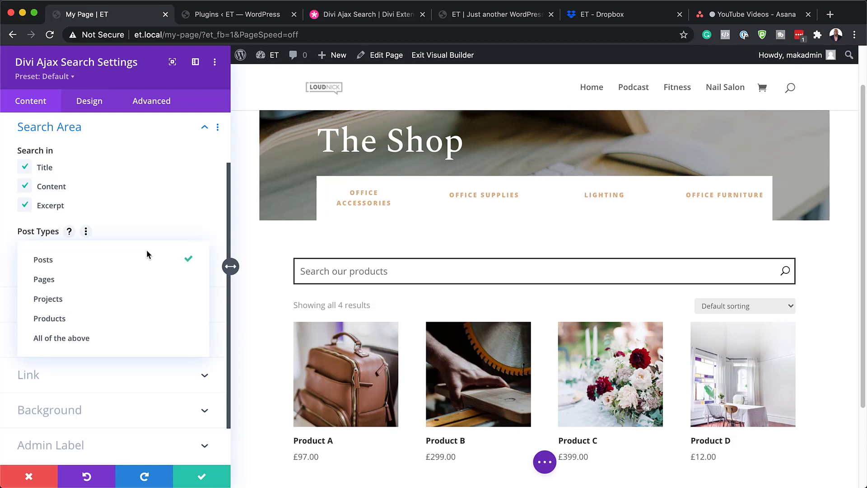
pyautogui.click(81, 319)
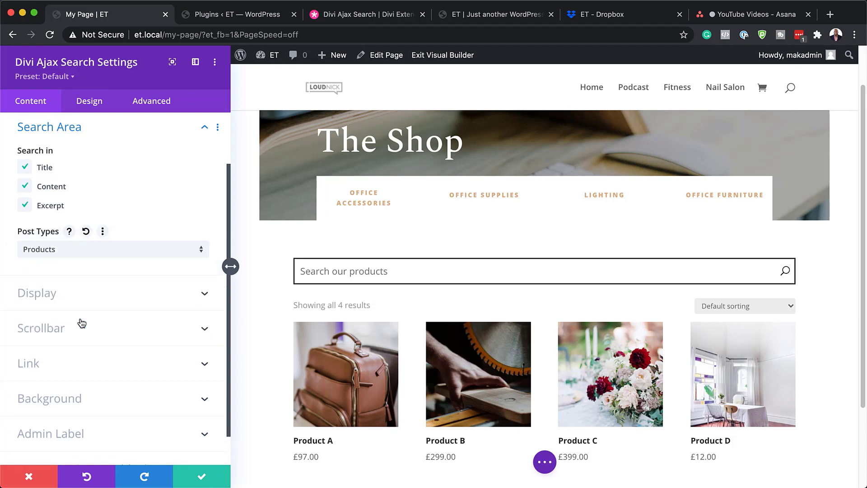
# Include the product price in the displayed result fields and lay out the results in 4 columns with masonry
pyautogui.click(85, 294)
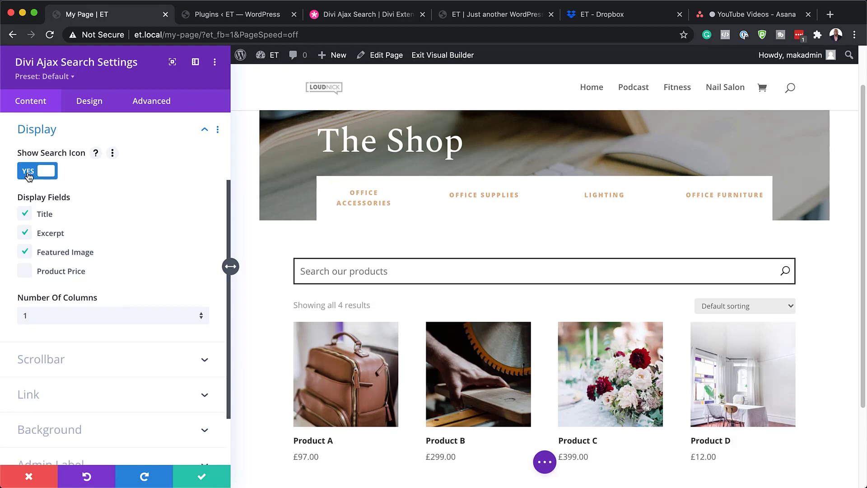
pyautogui.click(26, 273)
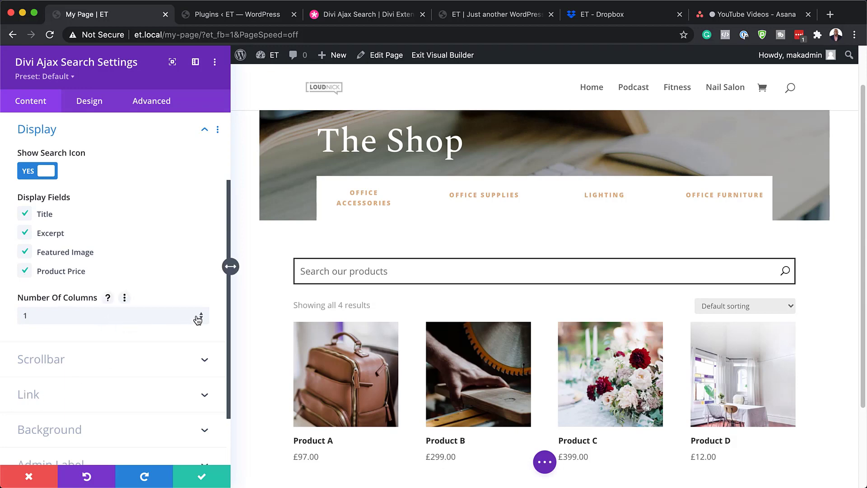
pyautogui.click(128, 326)
pyautogui.click(96, 394)
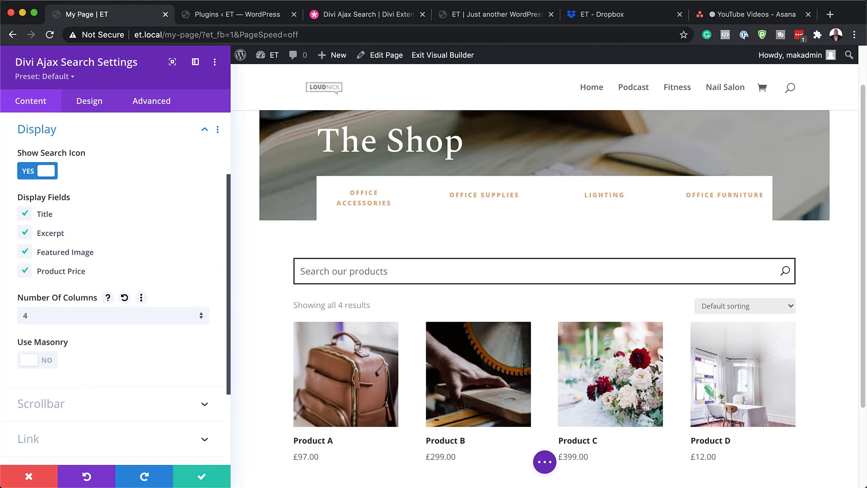
pyautogui.click(48, 361)
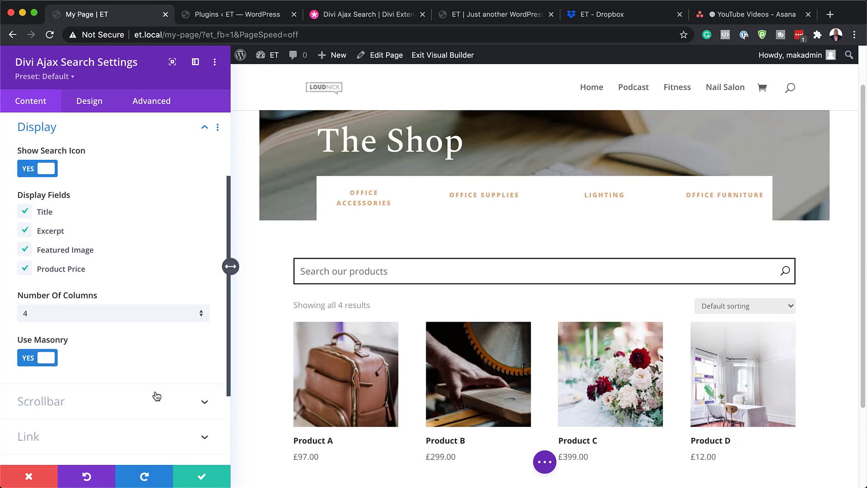
# Open the module's scrollbar options, apply the search module settings, and save the page while exiting the visual builder
pyautogui.click(135, 389)
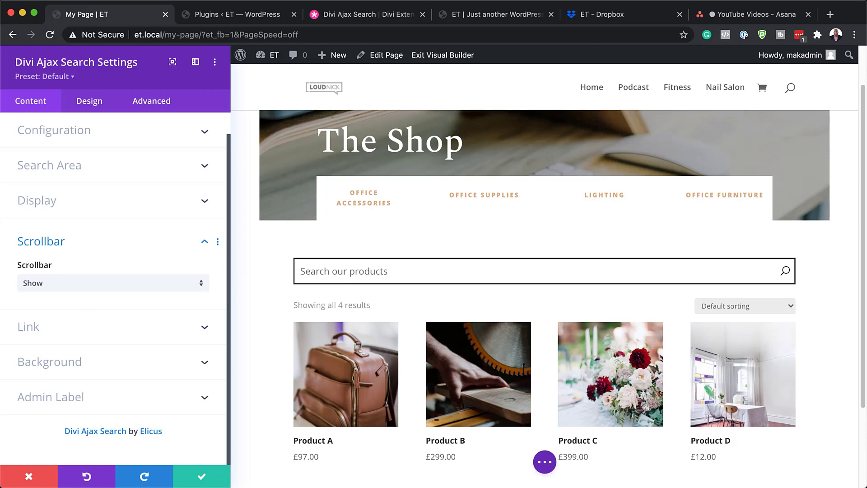
pyautogui.click(203, 477)
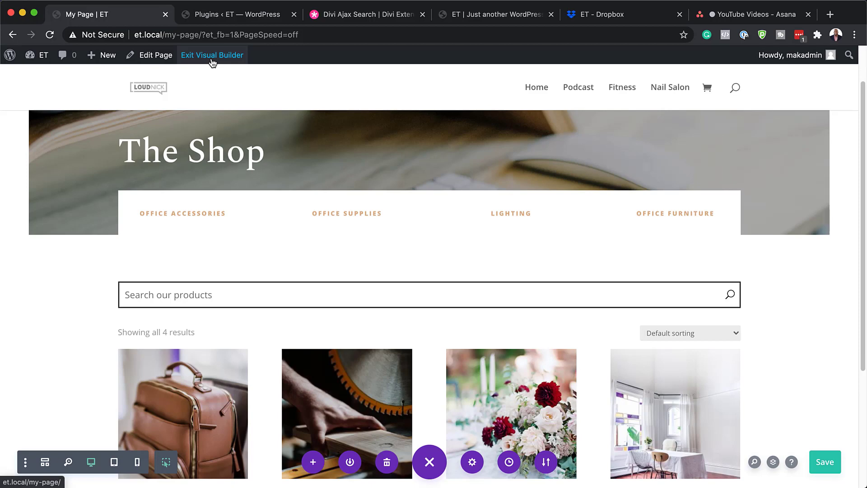
pyautogui.moveTo(33, 55)
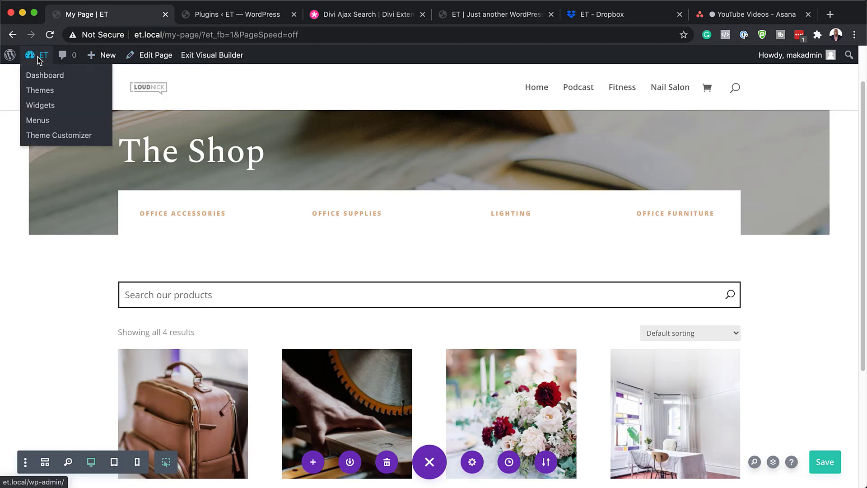
pyautogui.click(231, 59)
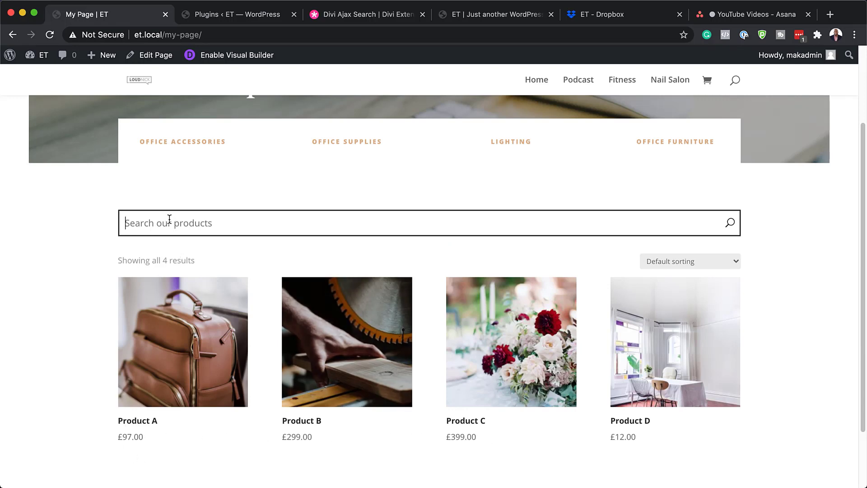
# Test the live product search on the page with the term "pro", clearing and repeating it, and close the results
pyautogui.write('pro')
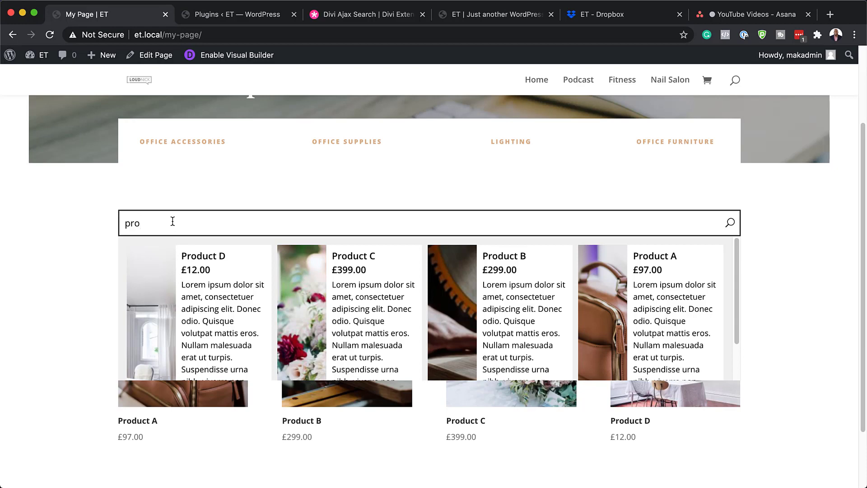
pyautogui.write('d')
pyautogui.press('BackSpace')
pyautogui.press('BackSpace')
pyautogui.press('BackSpace')
pyautogui.press('BackSpace')
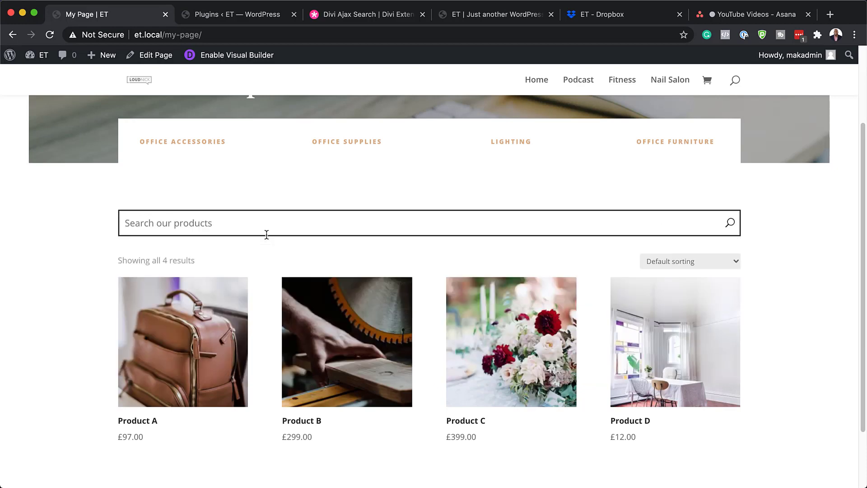
pyautogui.write('pro')
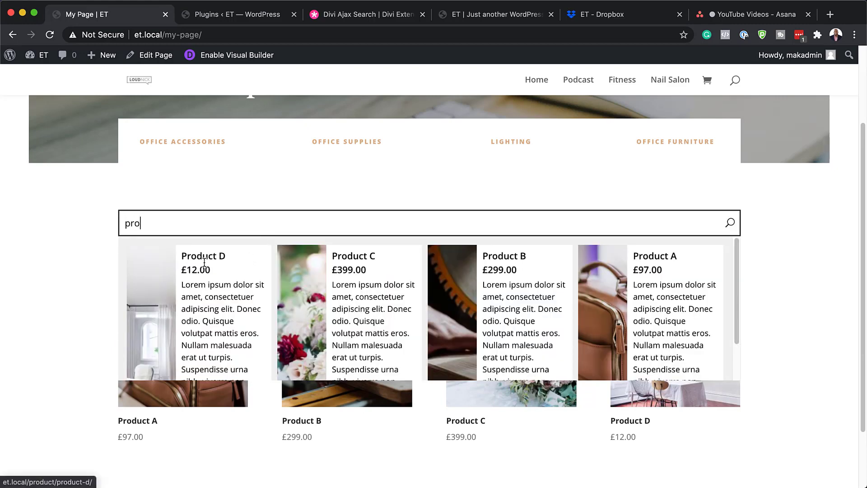
pyautogui.click(75, 212)
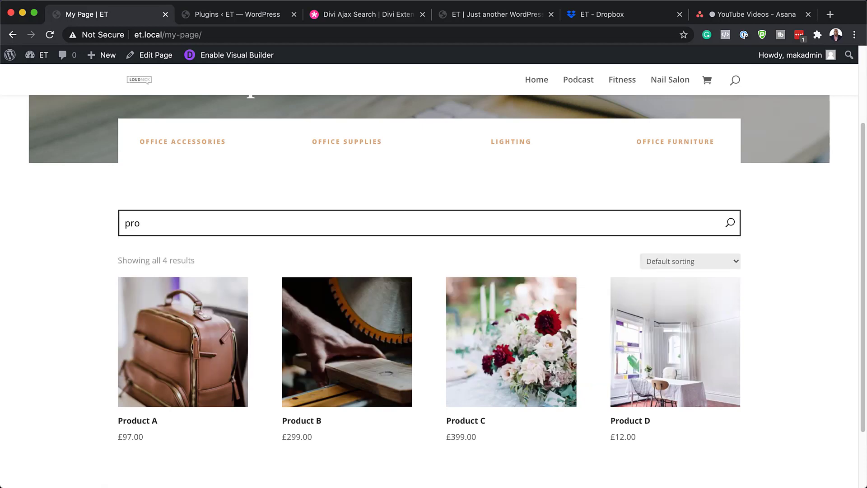
# Reopen My Page in the visual builder and set the search module's result box background color to #757d79
pyautogui.click(243, 59)
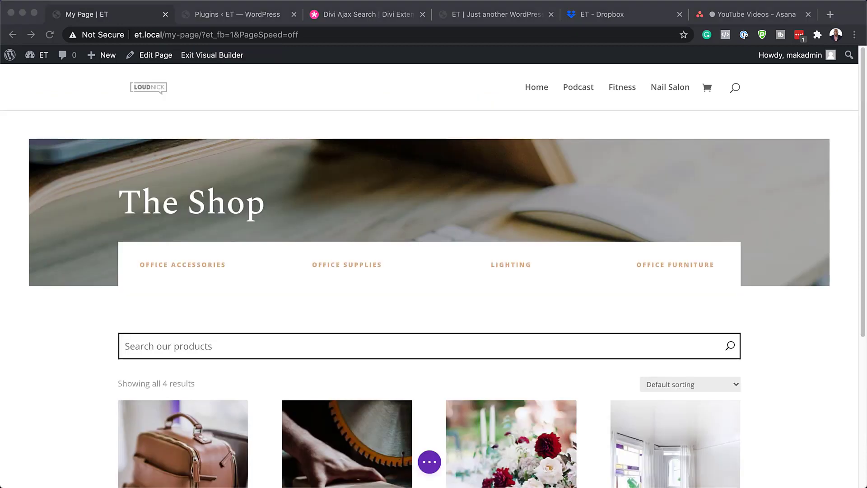
pyautogui.click(177, 301)
pyautogui.moveTo(251, 348)
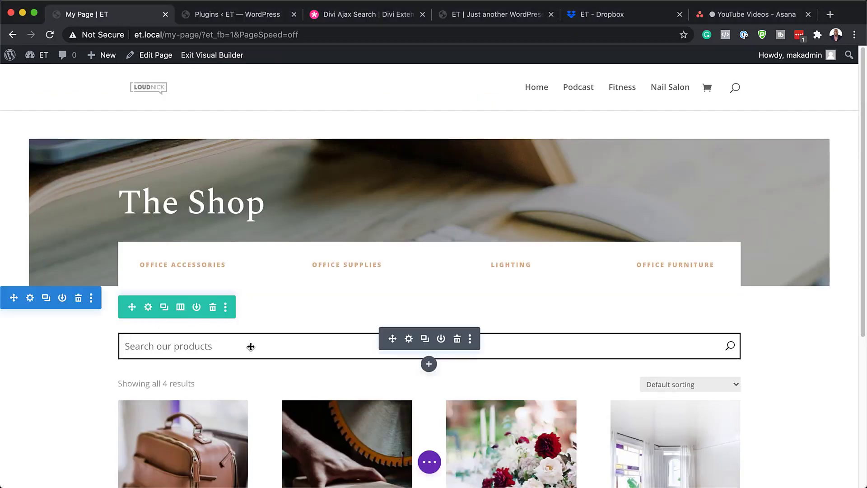
pyautogui.click(409, 340)
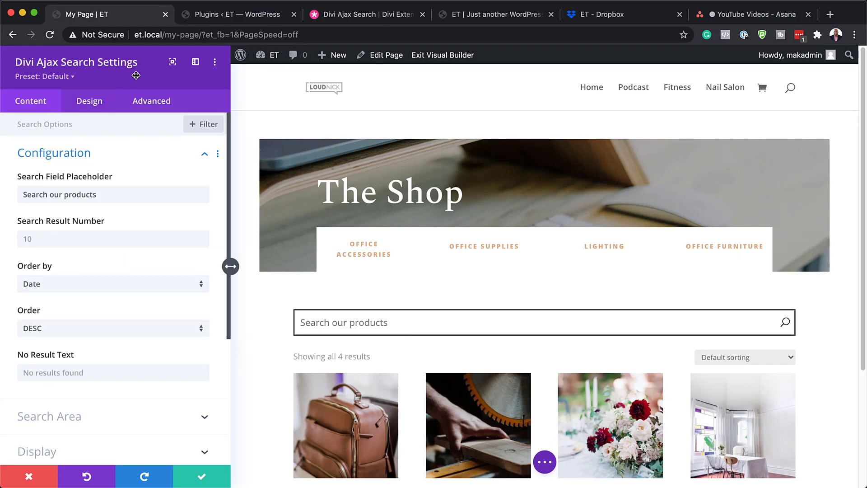
pyautogui.scroll(-10, 102, 375)
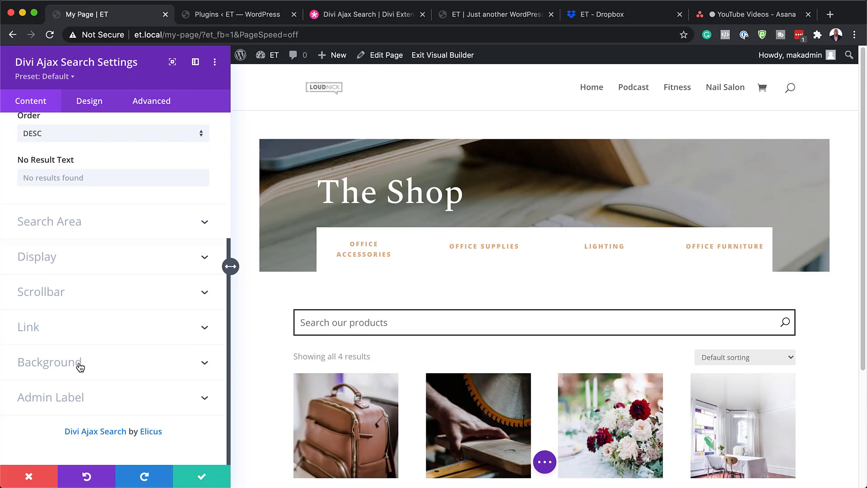
pyautogui.click(80, 367)
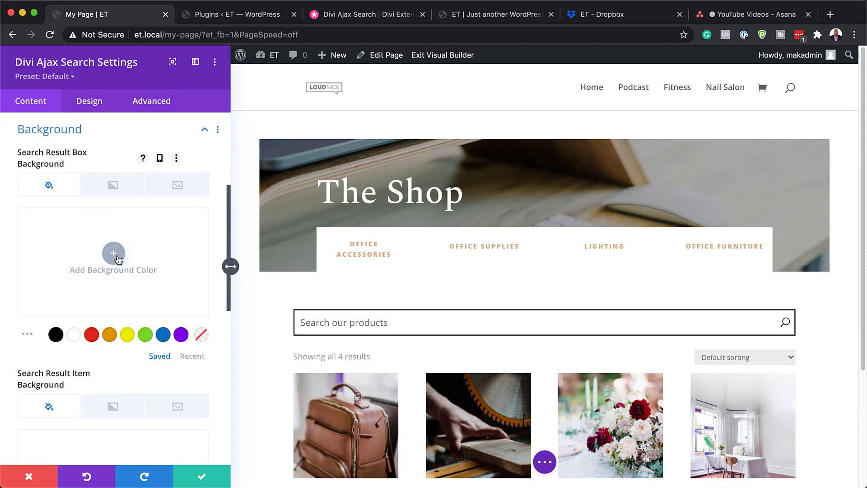
pyautogui.click(114, 255)
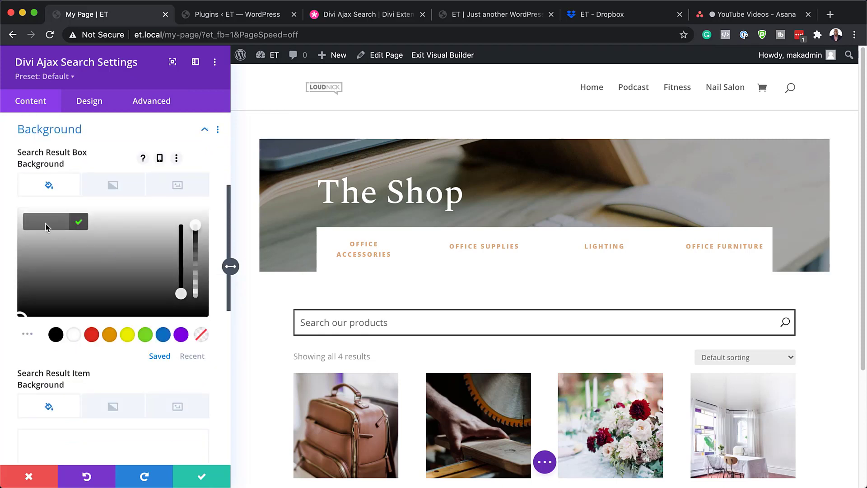
pyautogui.write('#757d79')
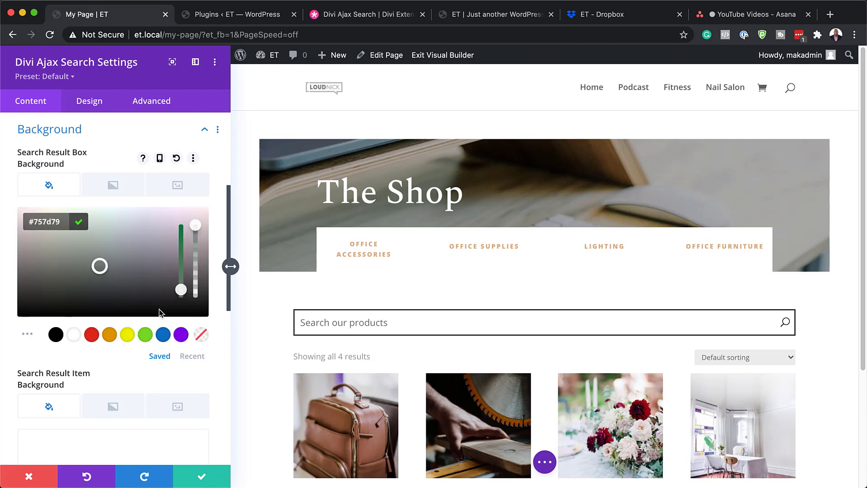
pyautogui.scroll(-1, 159, 309)
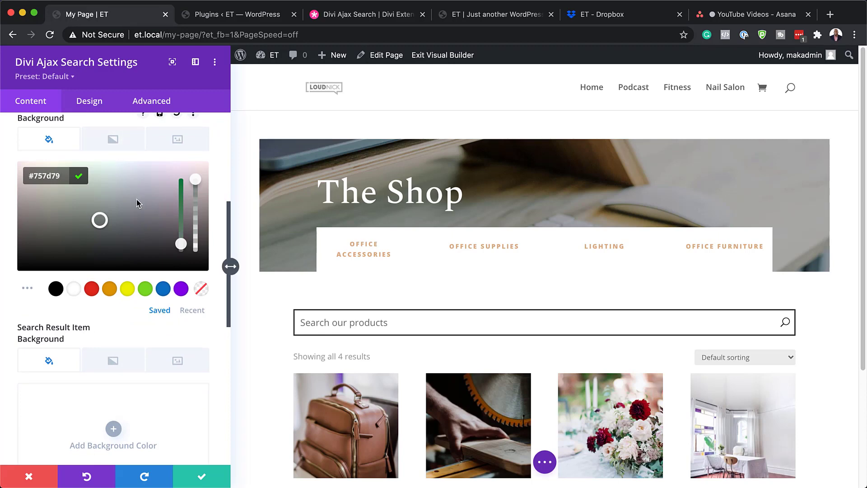
# Set the search module's own padding to 50px on the top, bottom, left and right
pyautogui.click(92, 106)
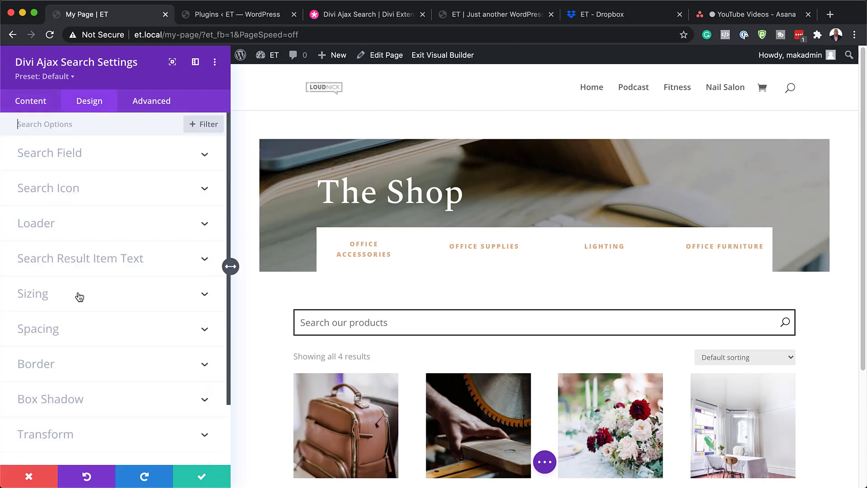
pyautogui.click(52, 333)
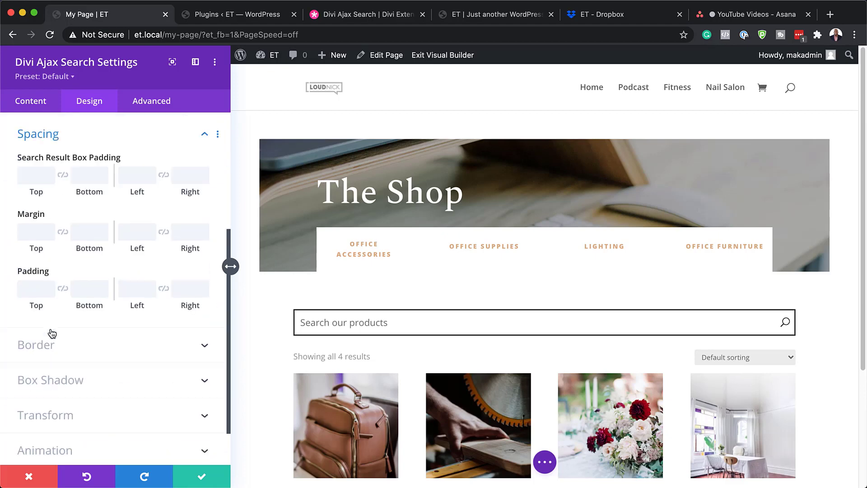
pyautogui.click(35, 288)
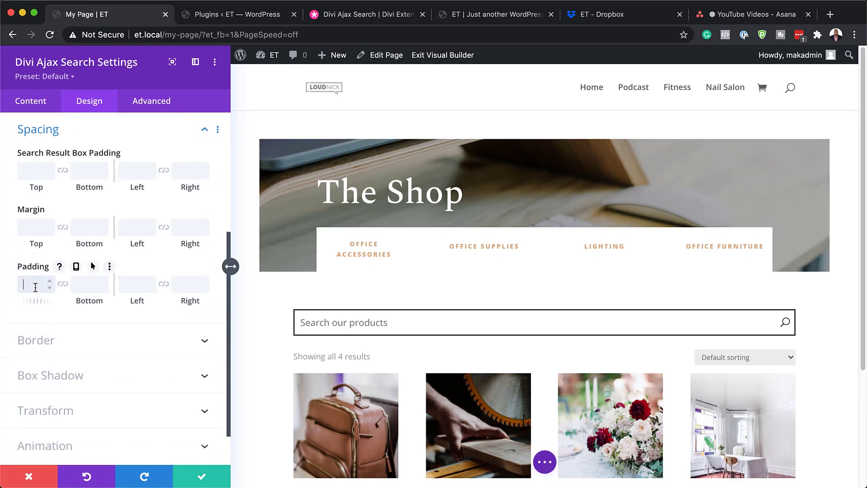
pyautogui.write('50px')
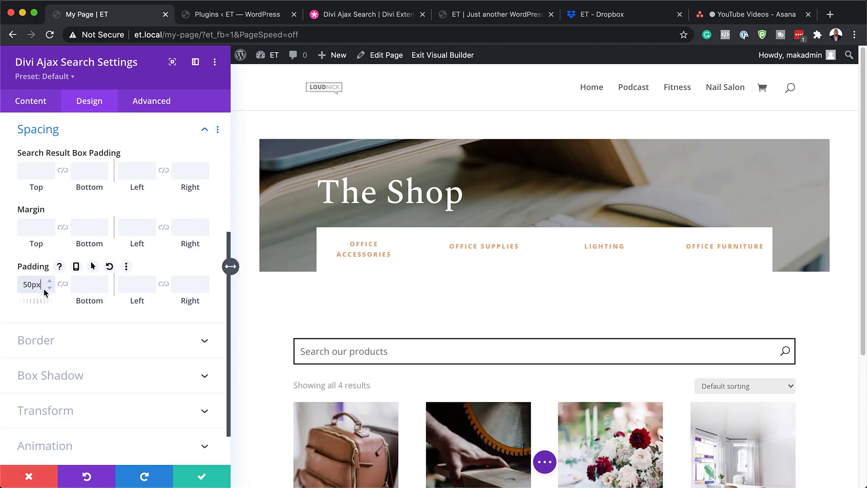
pyautogui.click(63, 283)
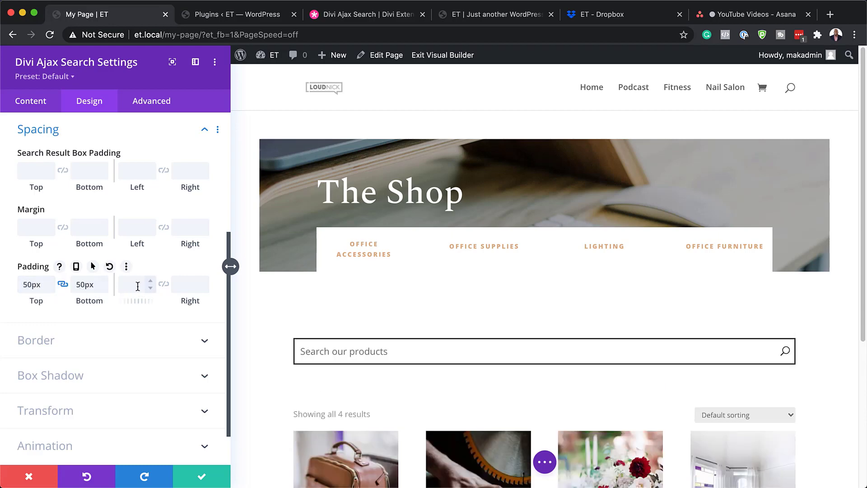
pyautogui.write('50px')
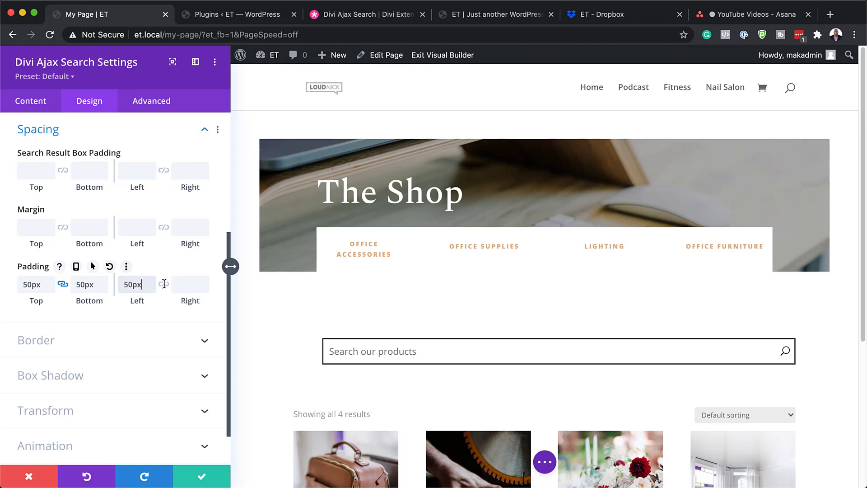
pyautogui.click(164, 284)
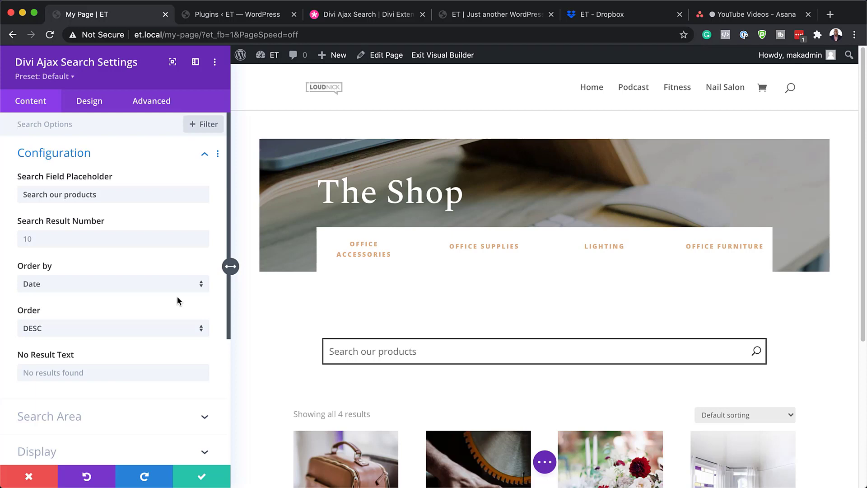
# Set the search field's background color to #757d79 and its text color to white
pyautogui.click(95, 107)
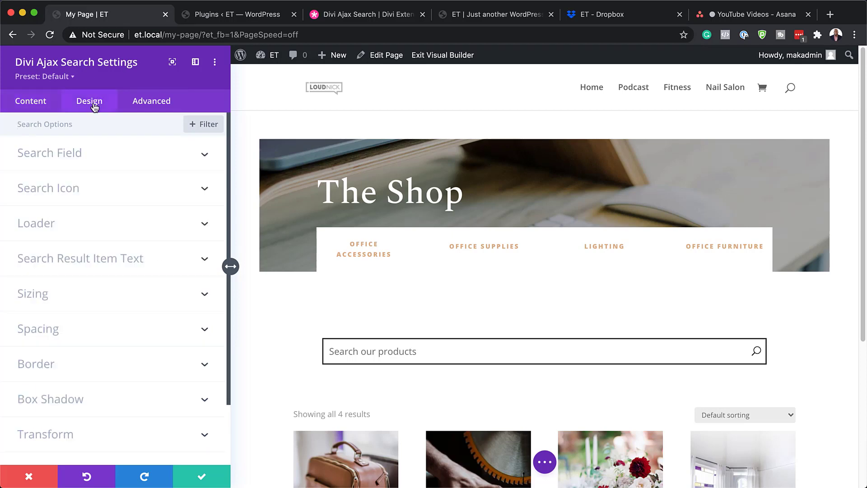
pyautogui.click(77, 157)
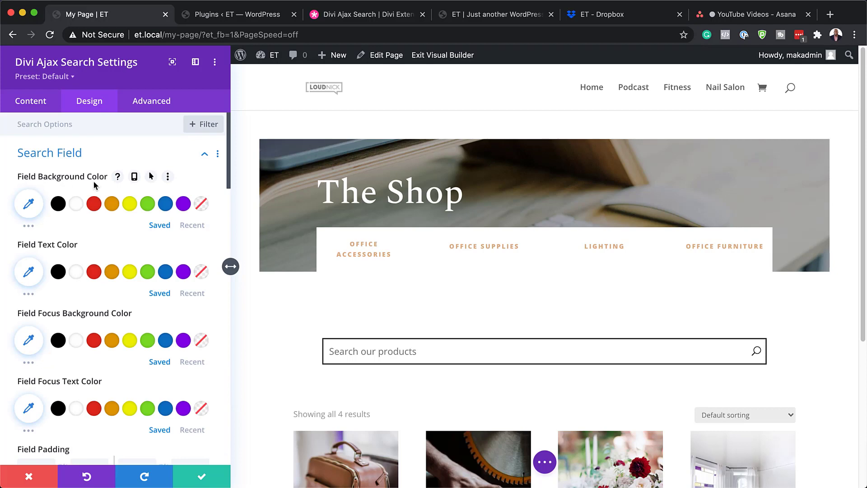
pyautogui.click(29, 204)
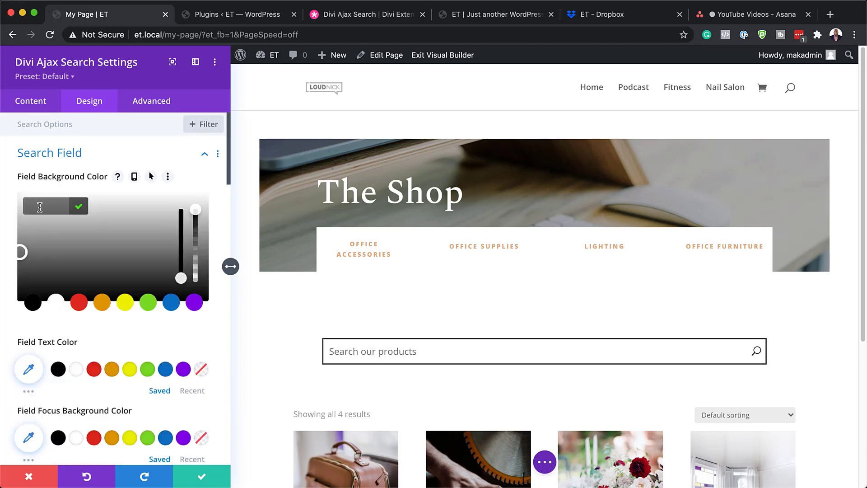
pyautogui.click(41, 206)
pyautogui.write('#797d79')
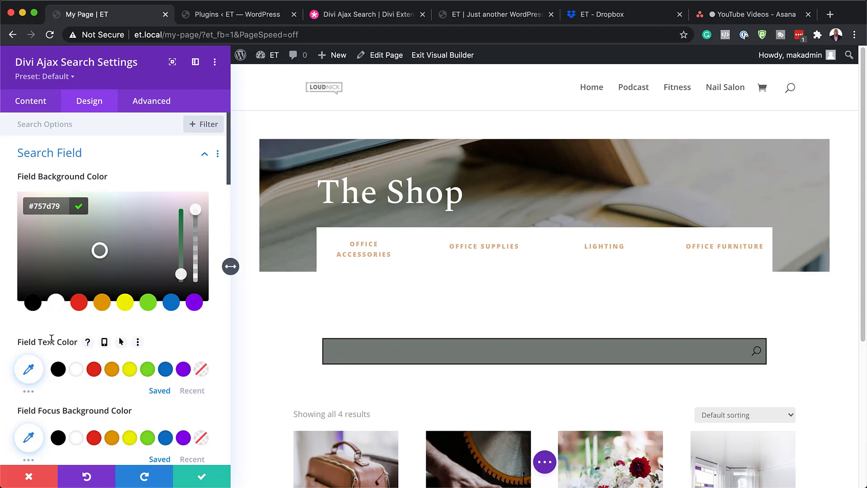
pyautogui.scroll(-1, 59, 338)
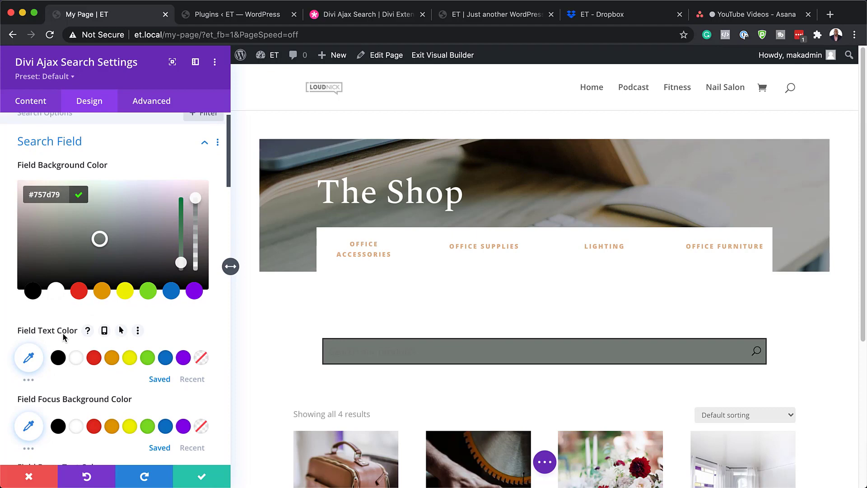
pyautogui.click(76, 357)
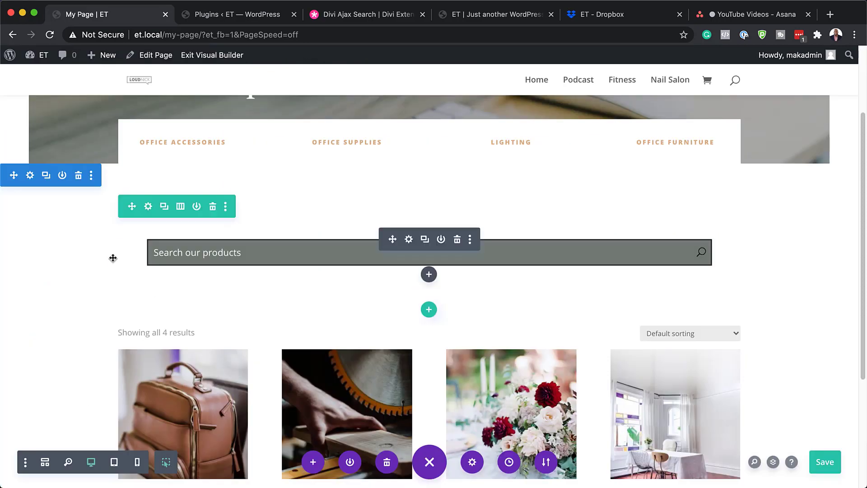
# Give the row containing the search module a #757d79 background color and apply the row settings
pyautogui.click(148, 206)
pyautogui.click(72, 336)
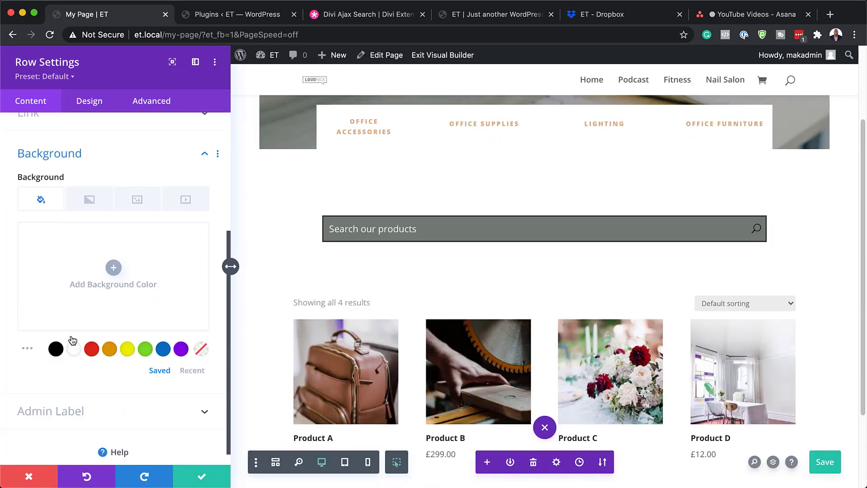
pyautogui.click(113, 268)
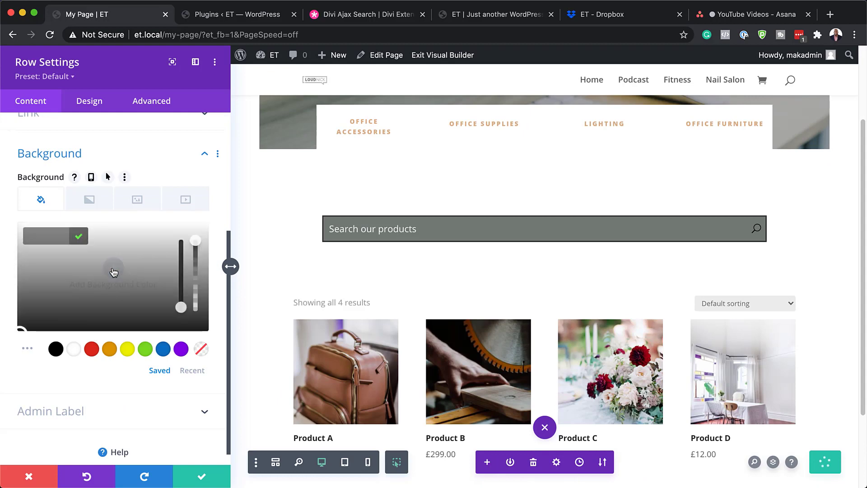
pyautogui.click(33, 230)
pyautogui.write('#757d79')
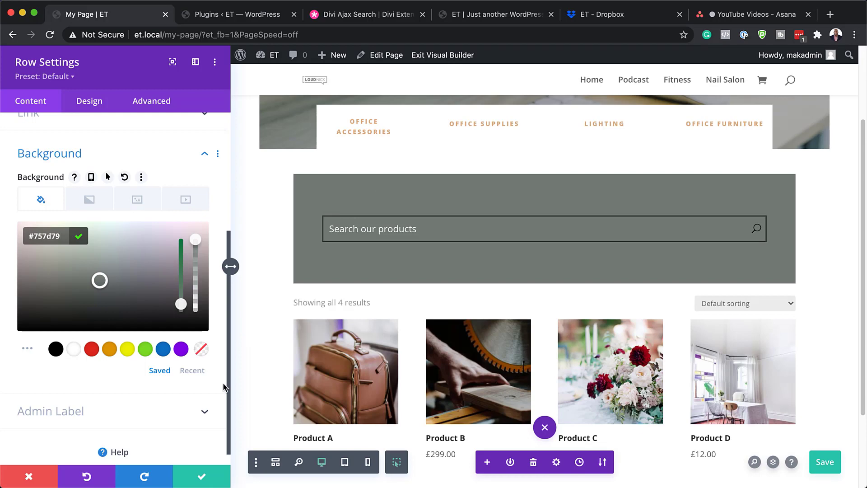
pyautogui.click(202, 478)
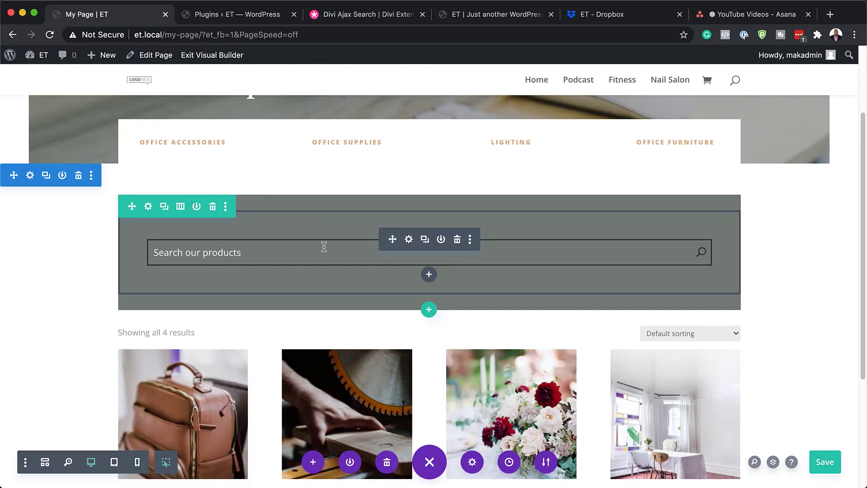
# Reopen the search module's settings, find the field border options, and set the field border color to white (#ffffff)
pyautogui.click(408, 239)
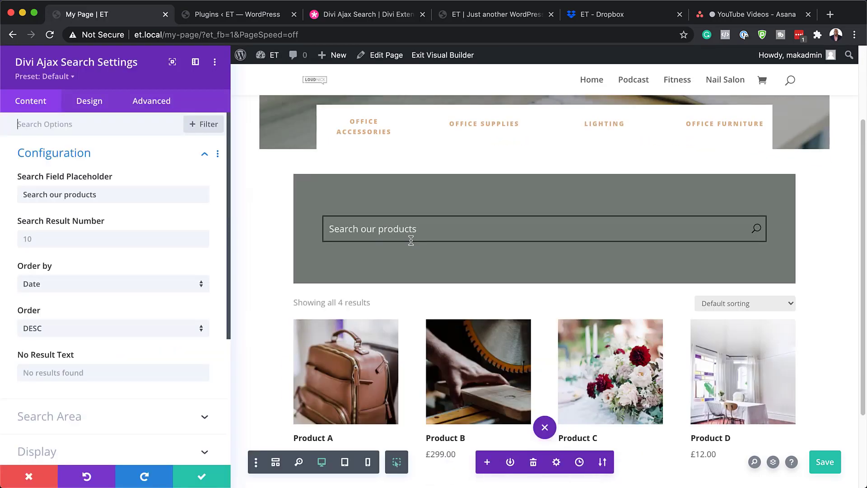
pyautogui.click(98, 106)
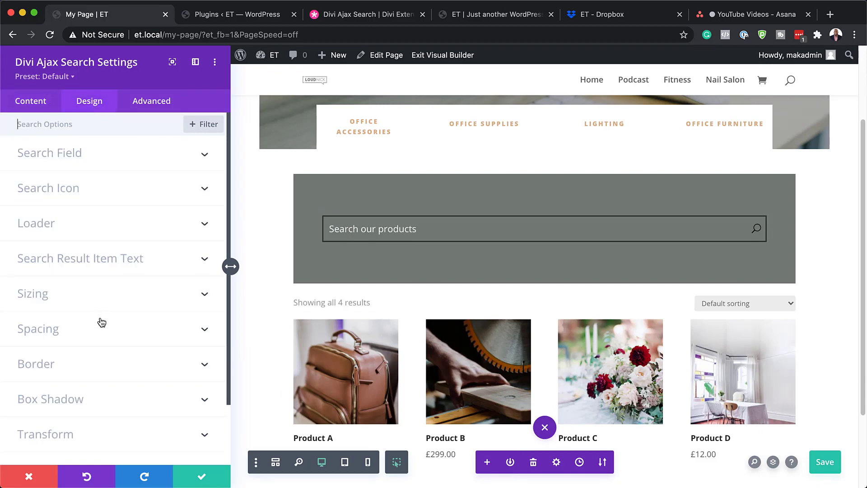
pyautogui.click(46, 361)
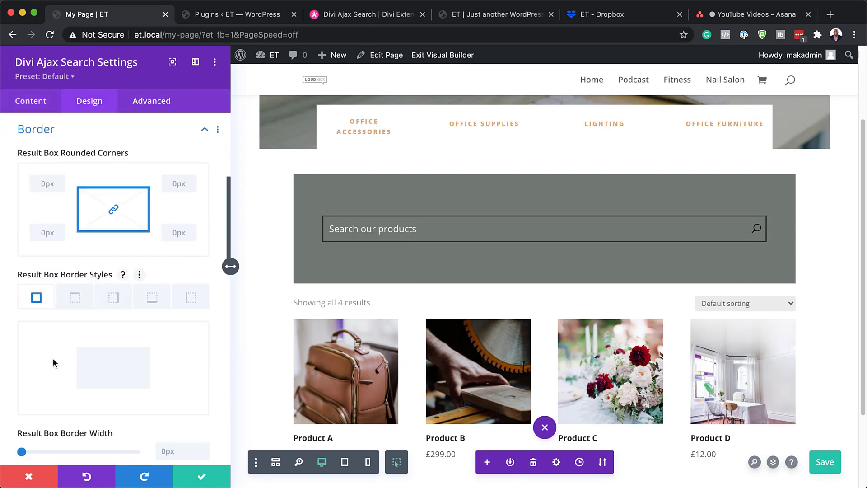
pyautogui.scroll(-2, 50, 360)
pyautogui.scroll(4, 110, 258)
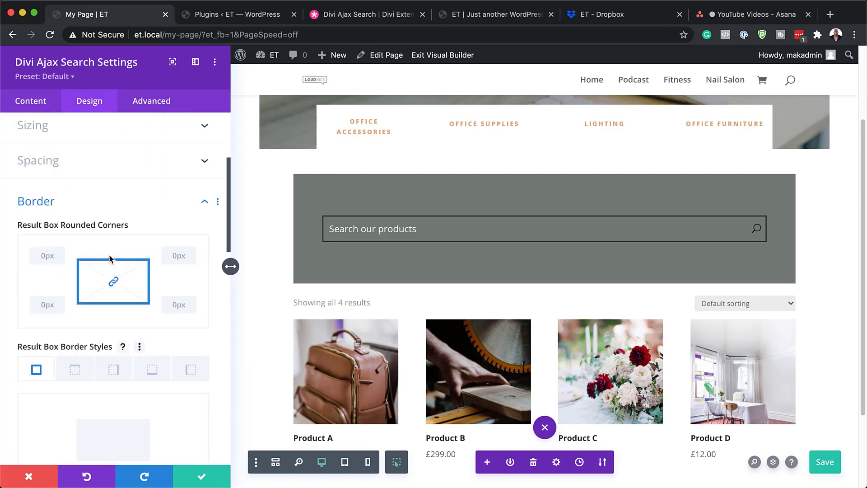
pyautogui.scroll(4, 111, 258)
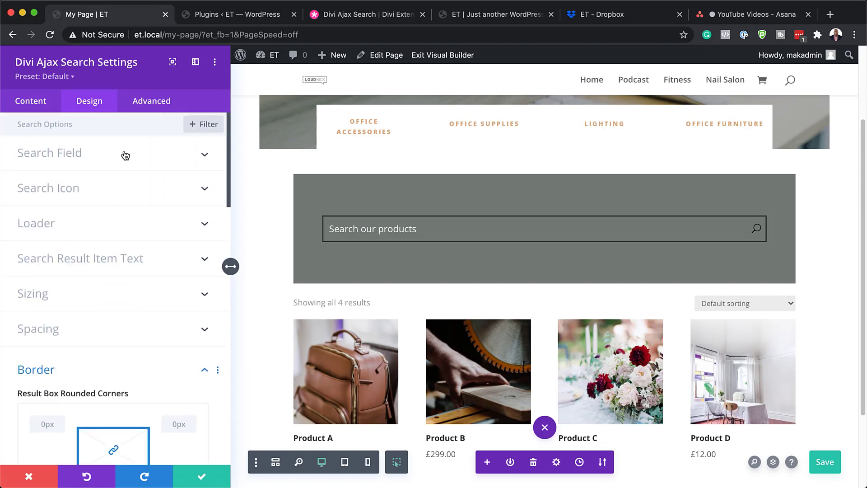
pyautogui.click(89, 127)
pyautogui.write('field b')
pyautogui.scroll(-2, 157, 301)
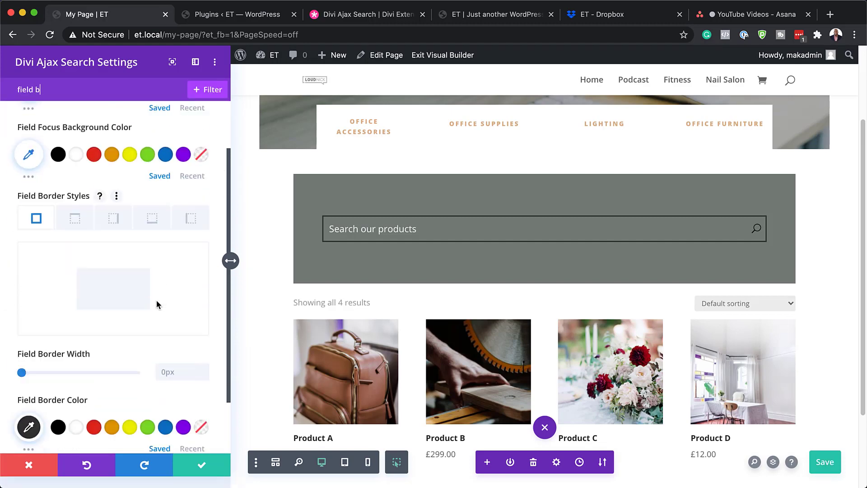
pyautogui.scroll(-2, 157, 300)
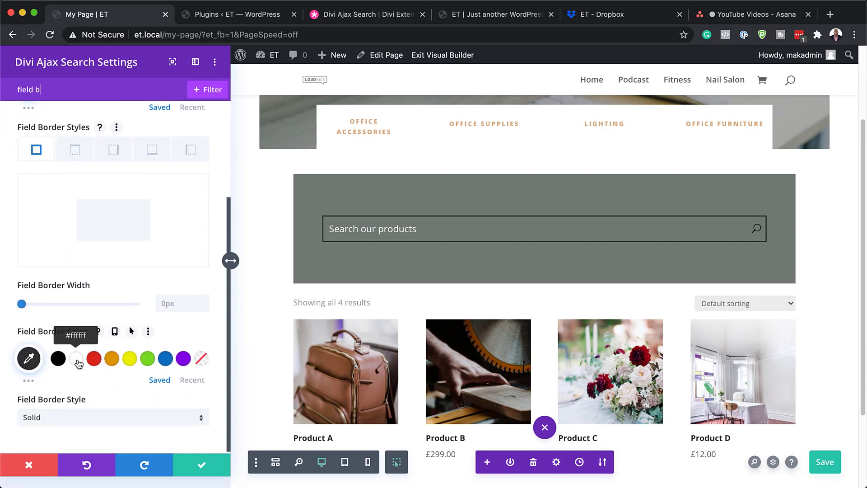
pyautogui.click(77, 359)
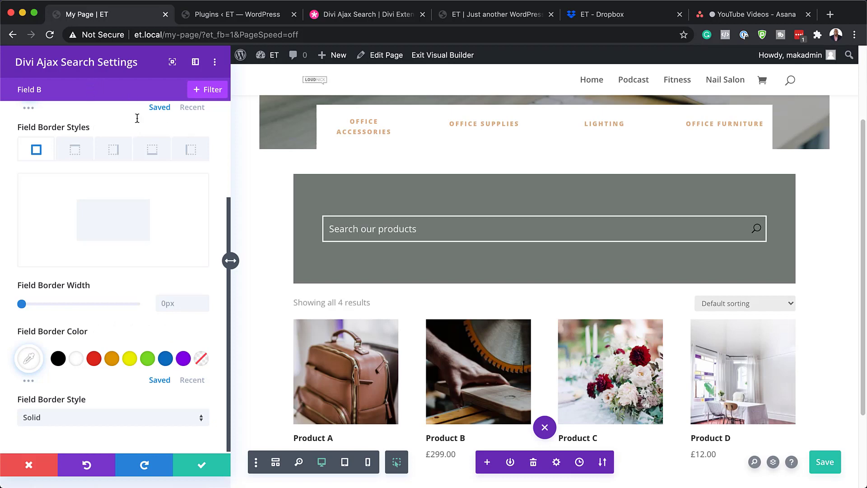
# Find the search icon options and set the search icon color to white
pyautogui.click(97, 88)
pyautogui.write('searc')
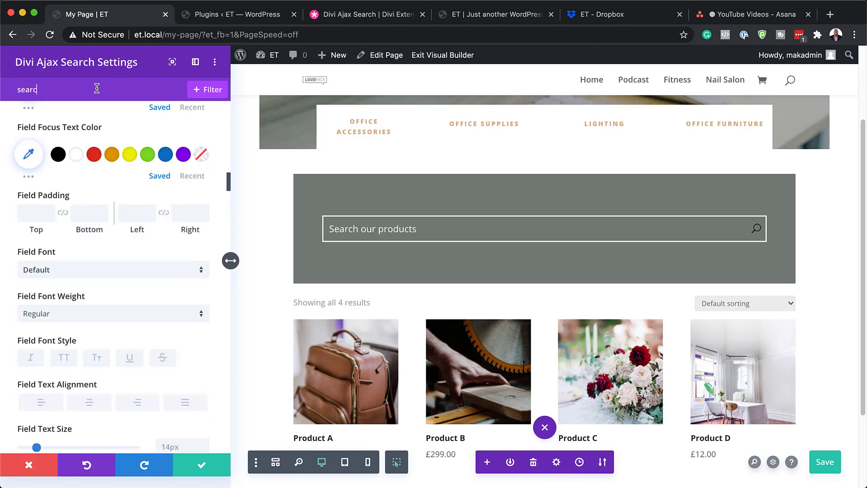
pyautogui.write('h ic')
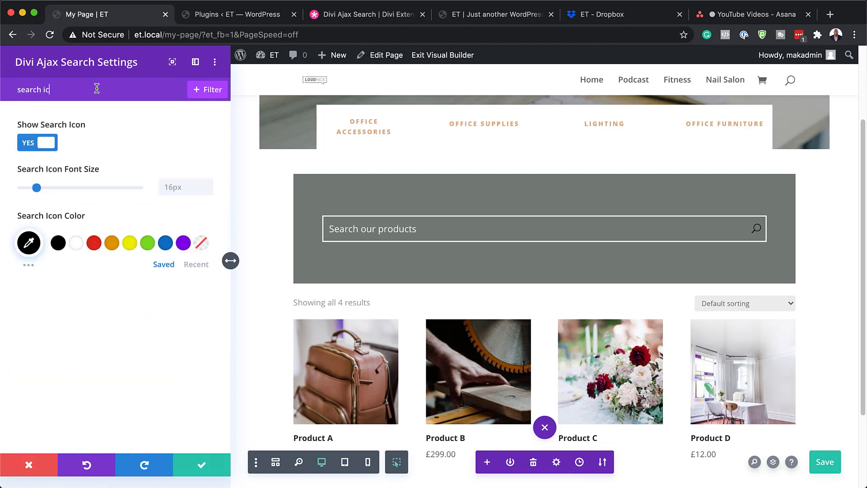
pyautogui.click(77, 245)
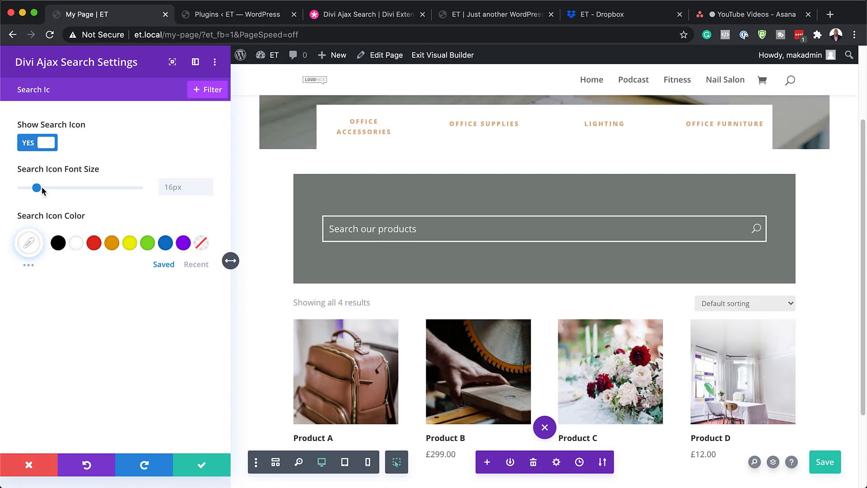
pyautogui.moveTo(37, 187); pyautogui.dragTo(37, 189)
# Clear the options filter and set the loader color to white
pyautogui.click(70, 93)
pyautogui.press('super+a')
pyautogui.press('BackSpace')
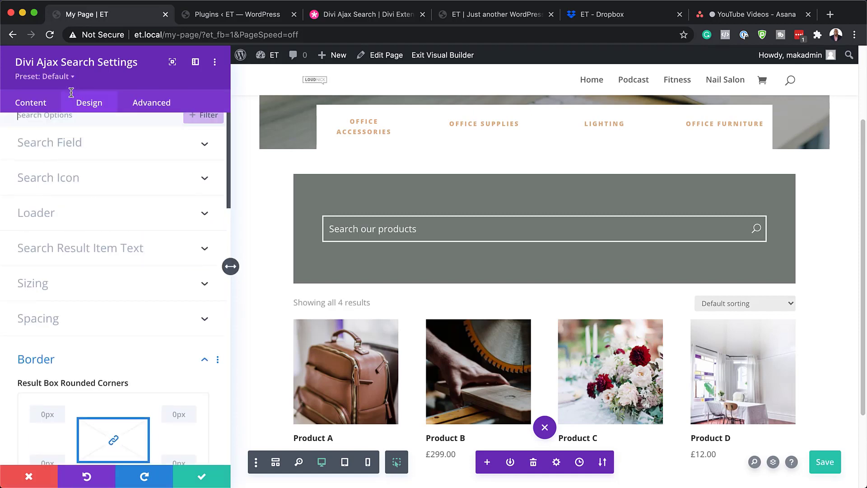
pyautogui.click(53, 226)
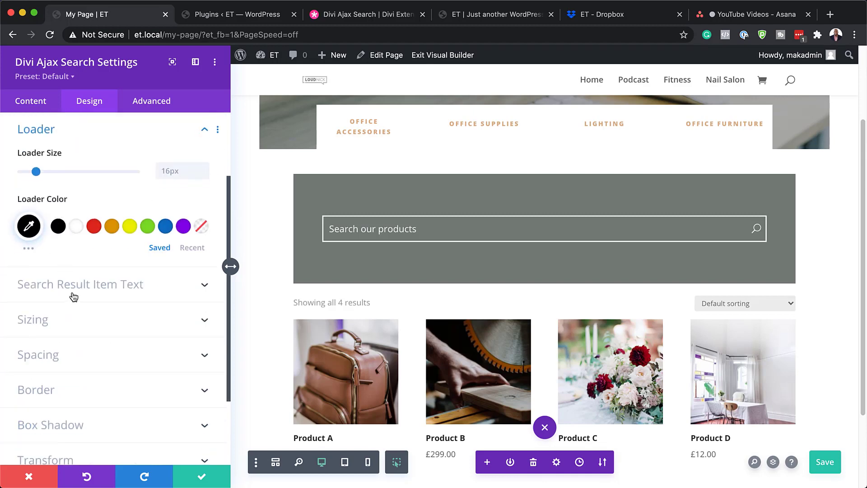
pyautogui.click(77, 231)
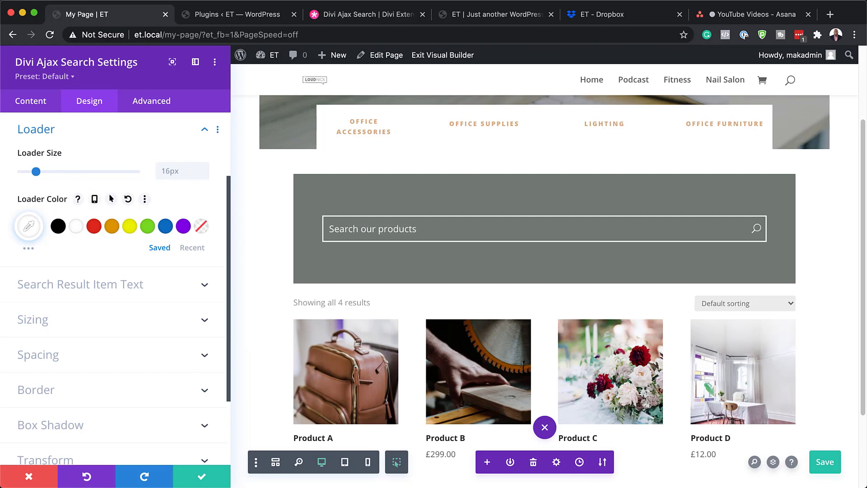
# Filter the module options for "search res" and set the search result box background color to #dcae83
pyautogui.scroll(1, 83, 238)
pyautogui.scroll(4, 83, 238)
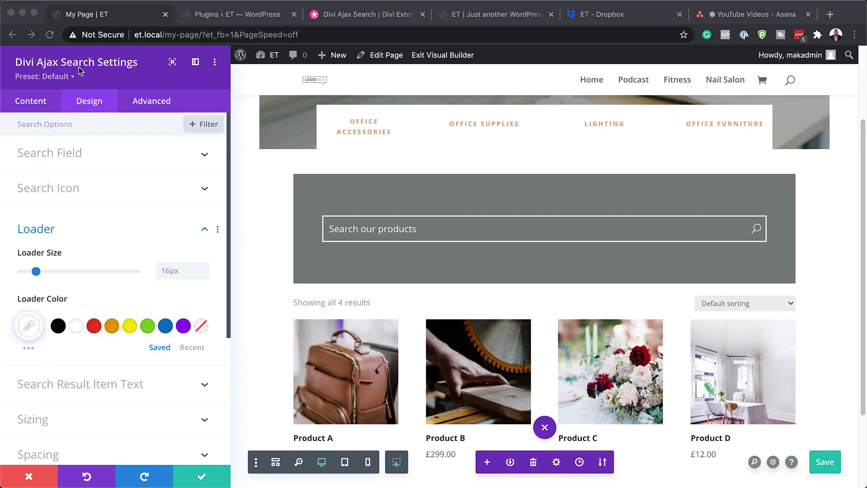
pyautogui.click(118, 126)
pyautogui.write('search res')
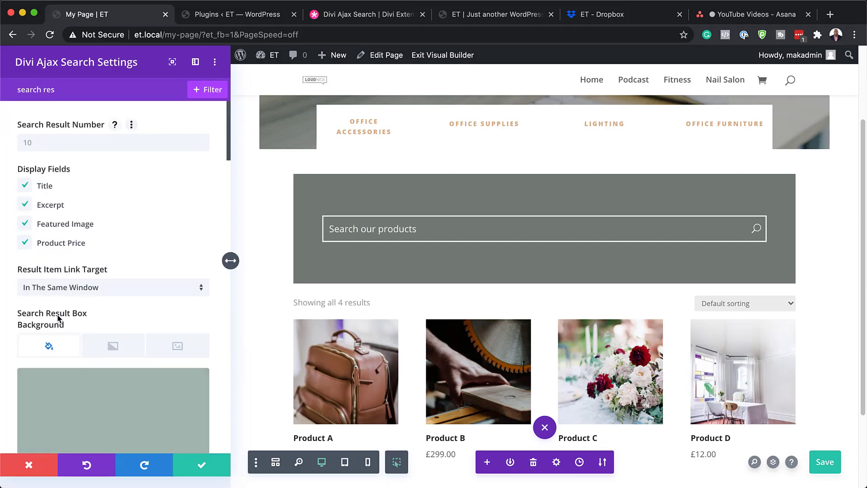
pyautogui.scroll(-3, 103, 394)
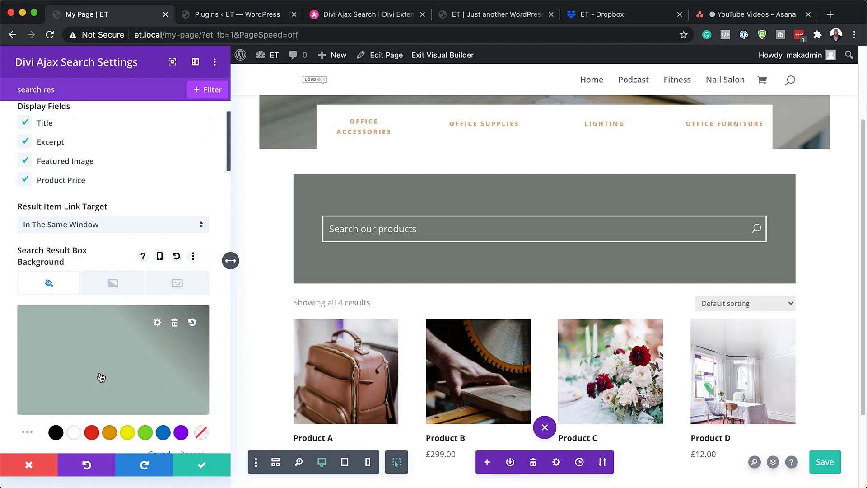
pyautogui.click(101, 377)
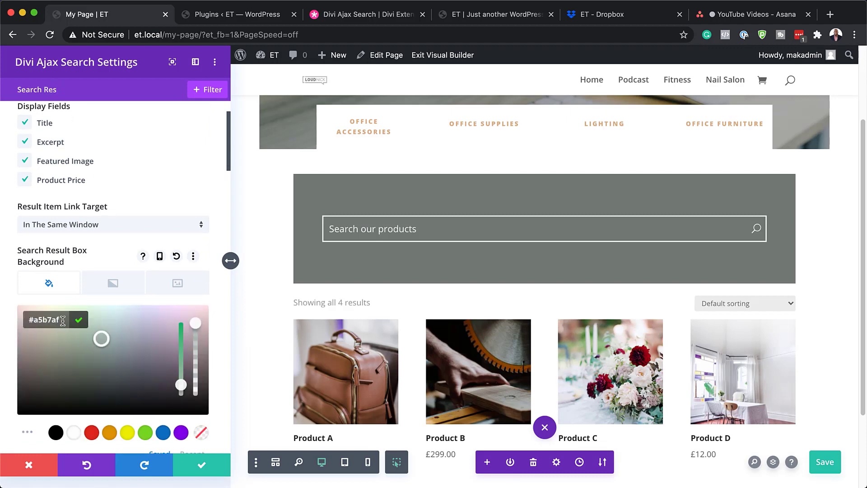
pyautogui.write('#dcae83')
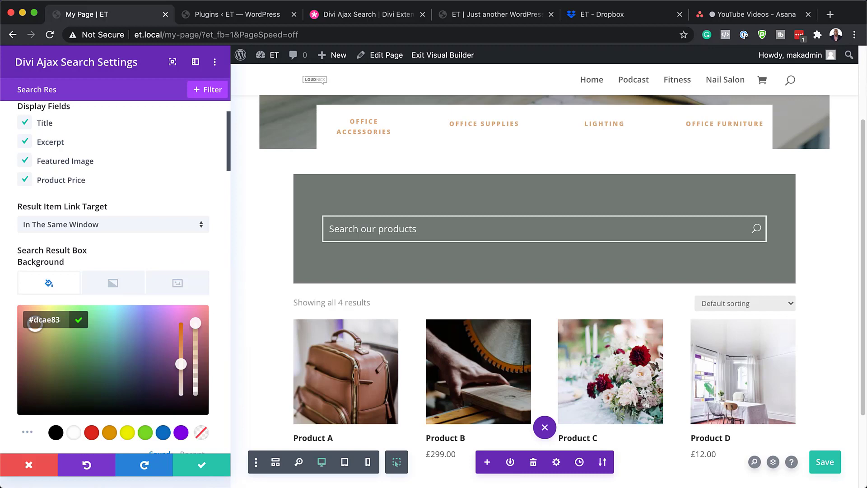
# Add a search result item background color of #dcae83
pyautogui.scroll(-5, 120, 365)
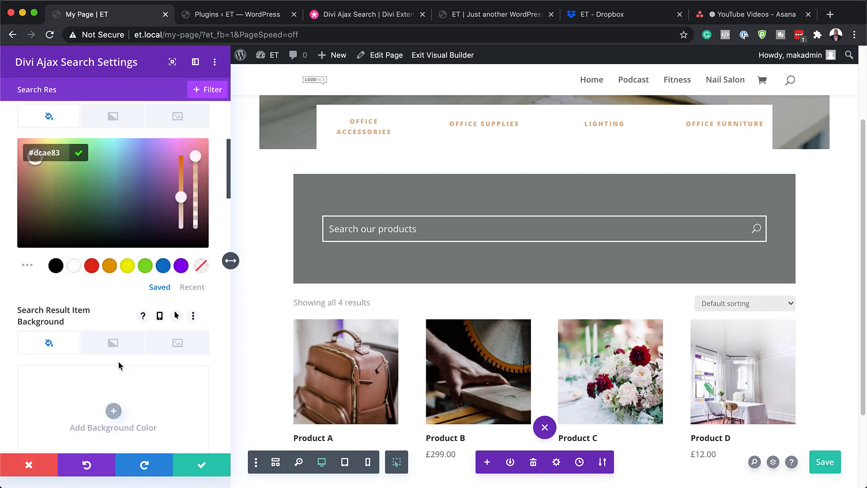
pyautogui.scroll(2, 120, 365)
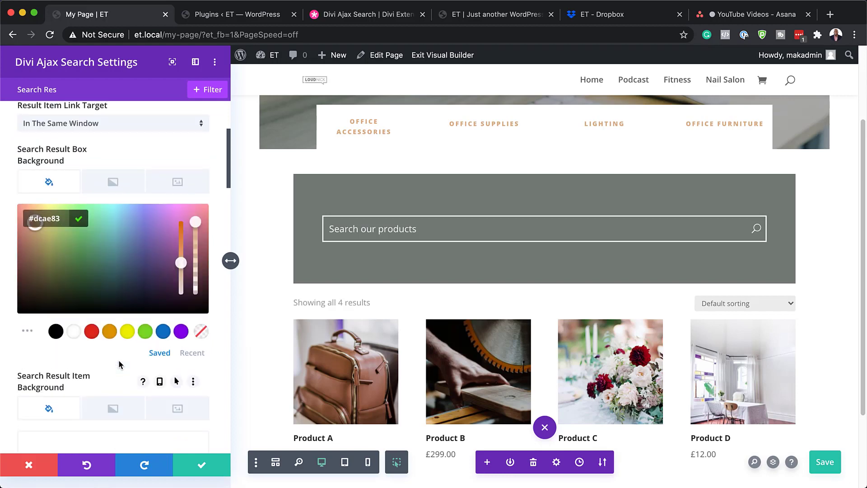
pyautogui.scroll(-2, 120, 365)
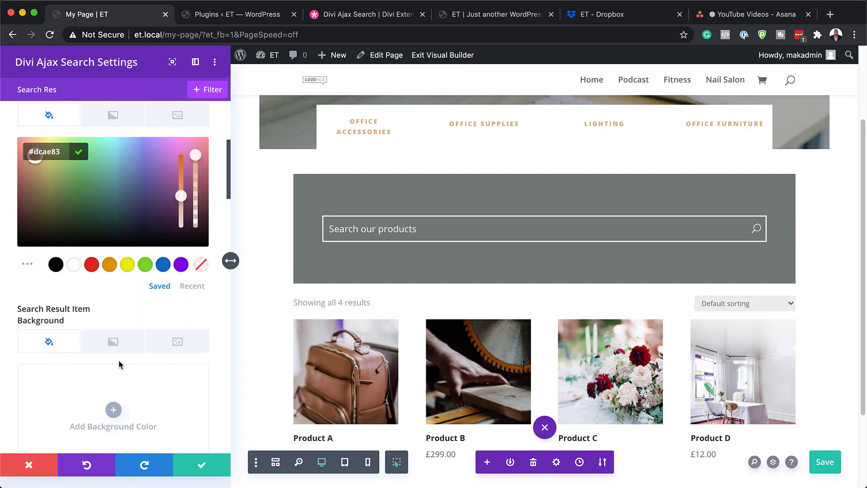
pyautogui.scroll(-1, 120, 365)
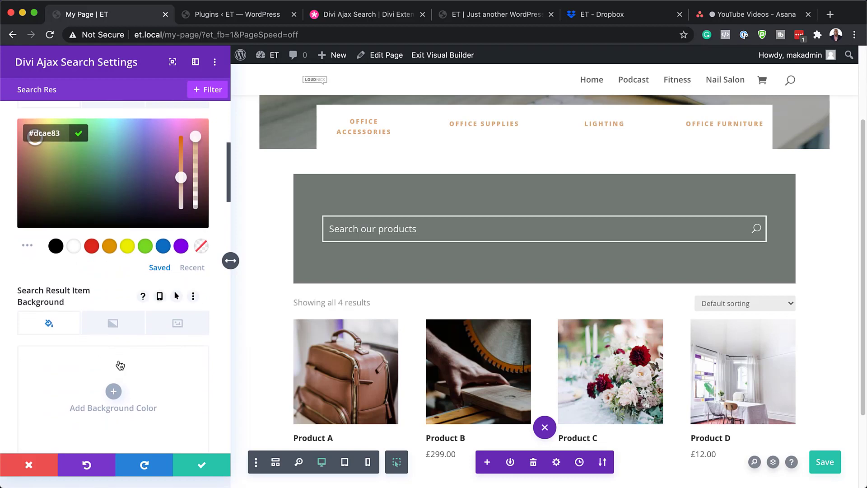
pyautogui.click(114, 386)
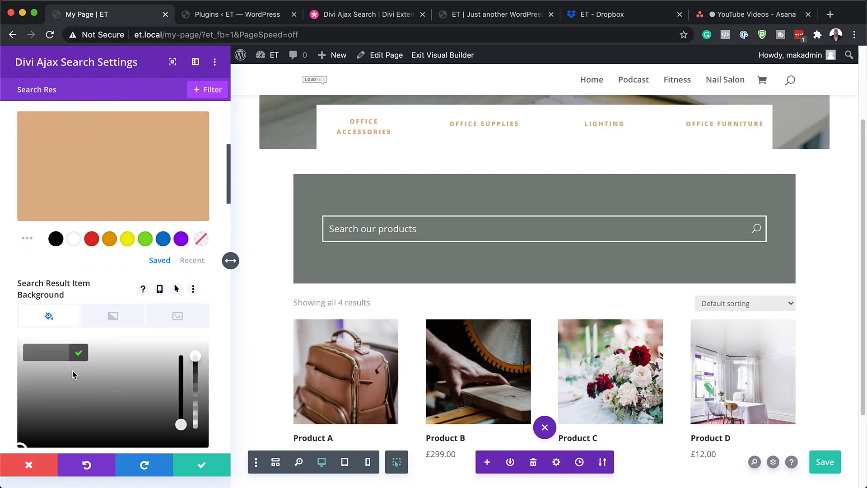
pyautogui.write('#dcae83')
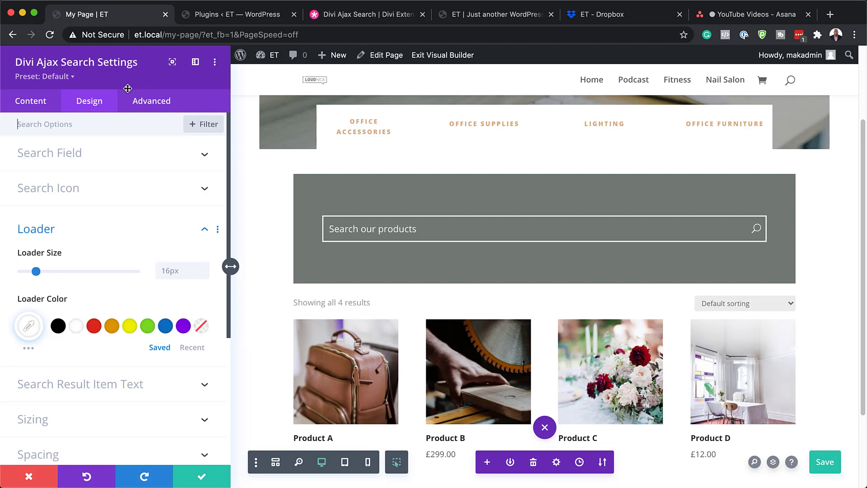
# Find the title options, set the result title font style to uppercase and its text color to white (#ffffff)
pyautogui.write('tit')
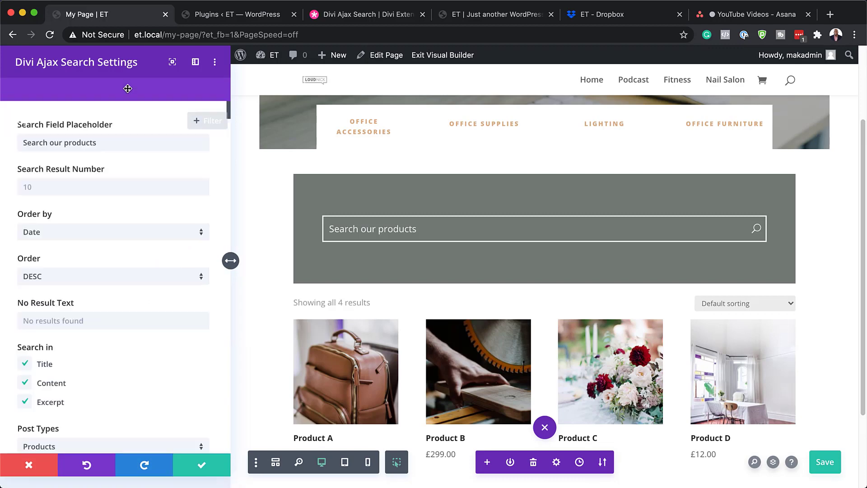
pyautogui.write('le')
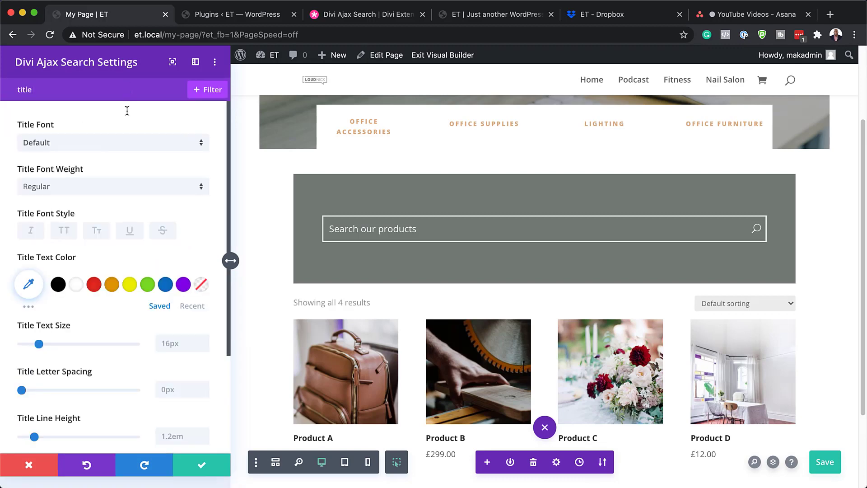
pyautogui.click(64, 231)
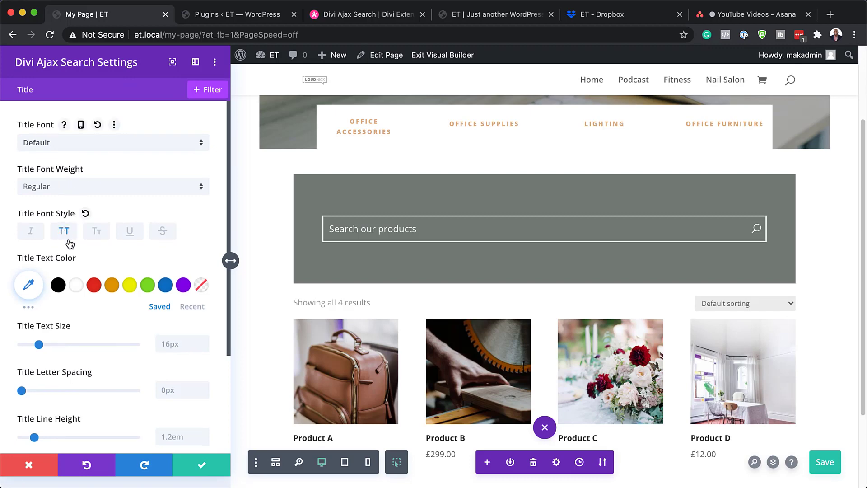
pyautogui.click(78, 287)
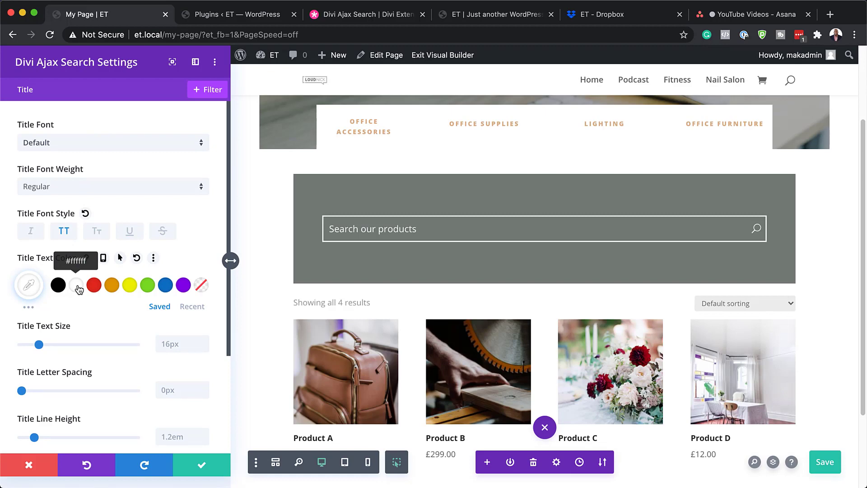
# Find the excerpt options and set the excerpt text color to white (#ffffff)
pyautogui.click(80, 92)
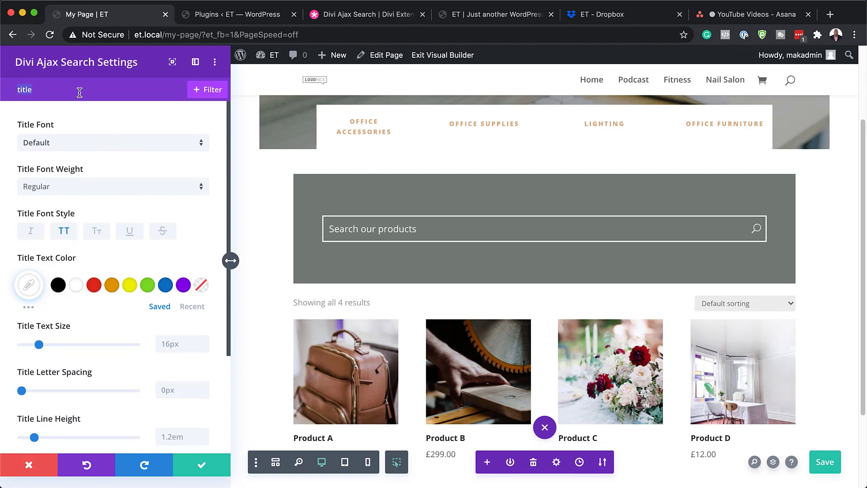
pyautogui.write('excer')
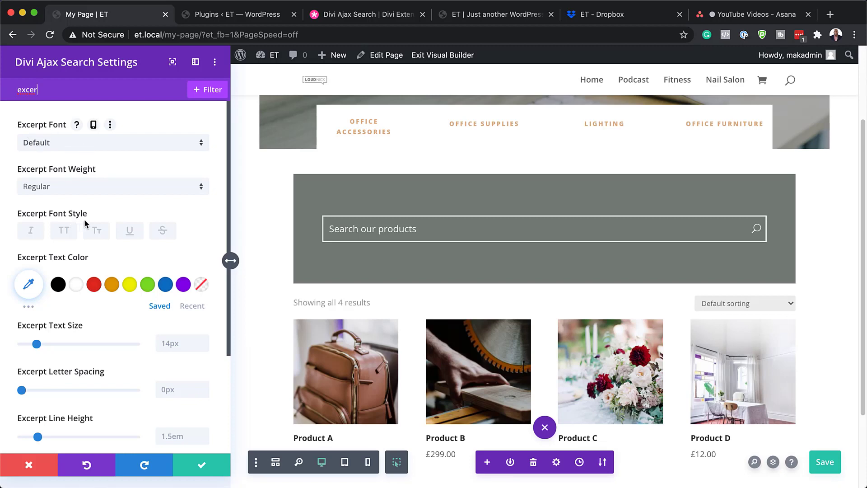
pyautogui.click(77, 284)
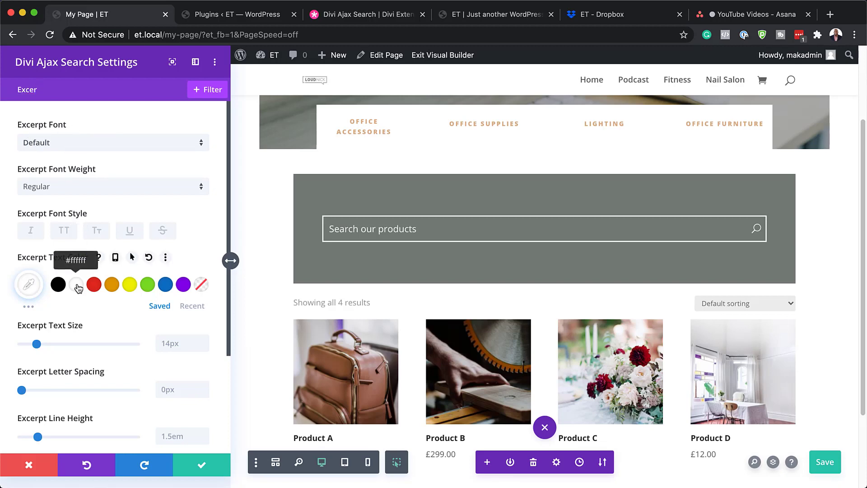
# Find the price options and set the price text color to white (#ffffff) and the font weight to Semi Bold
pyautogui.click(60, 90)
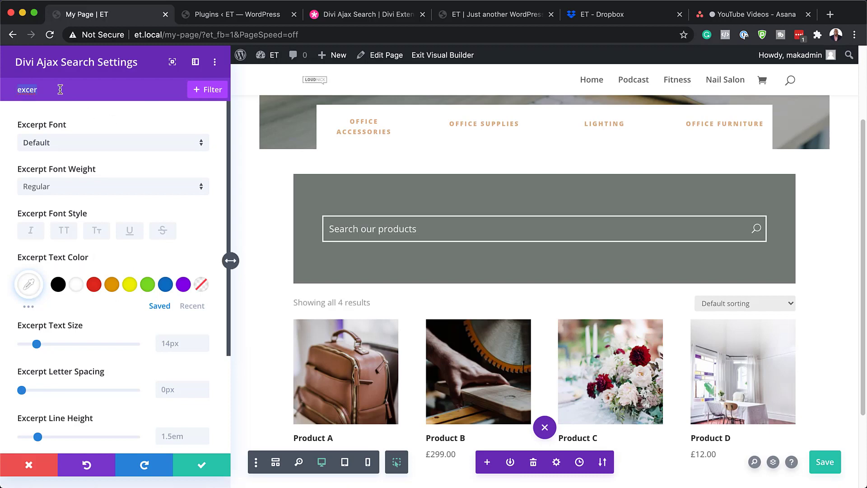
pyautogui.write('price')
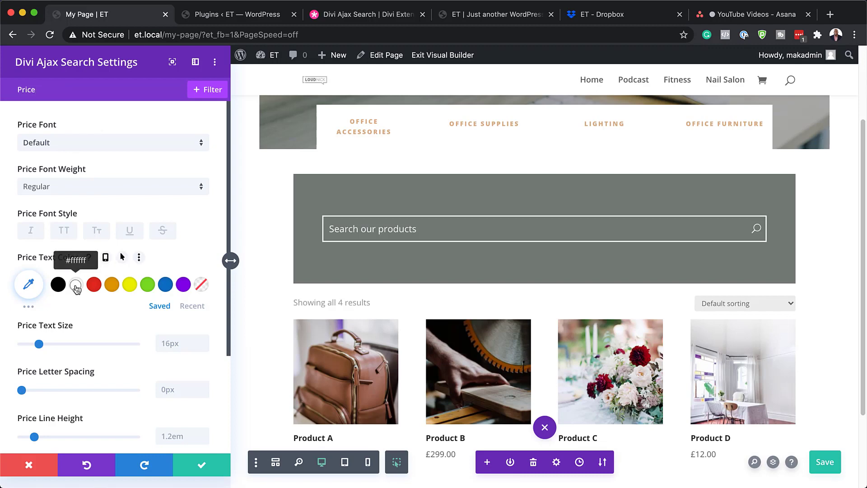
pyautogui.click(68, 188)
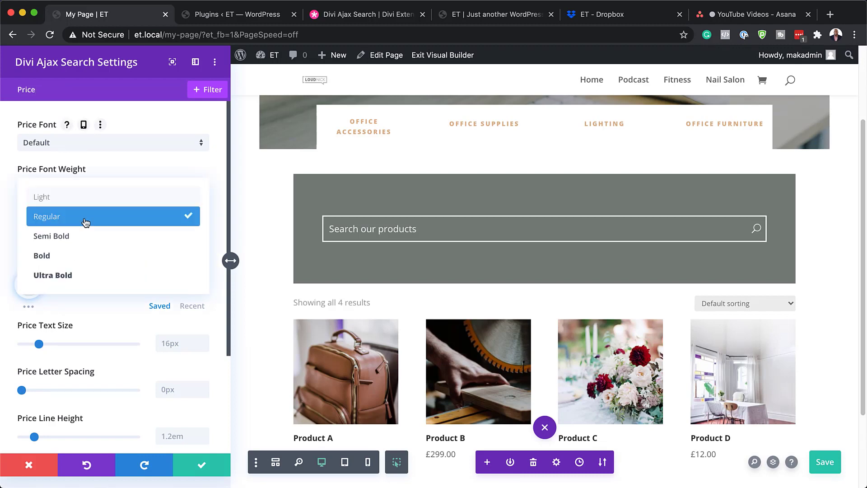
pyautogui.click(85, 235)
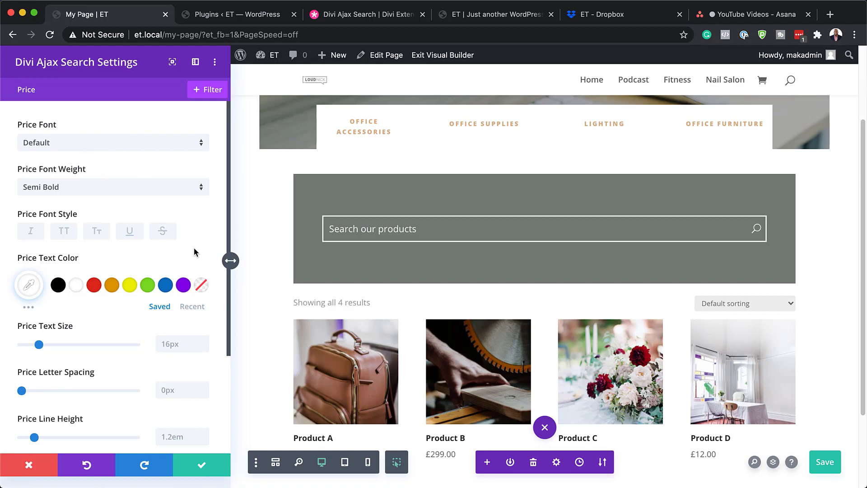
# Apply the search module settings, save the page and exit the visual builder
pyautogui.click(201, 465)
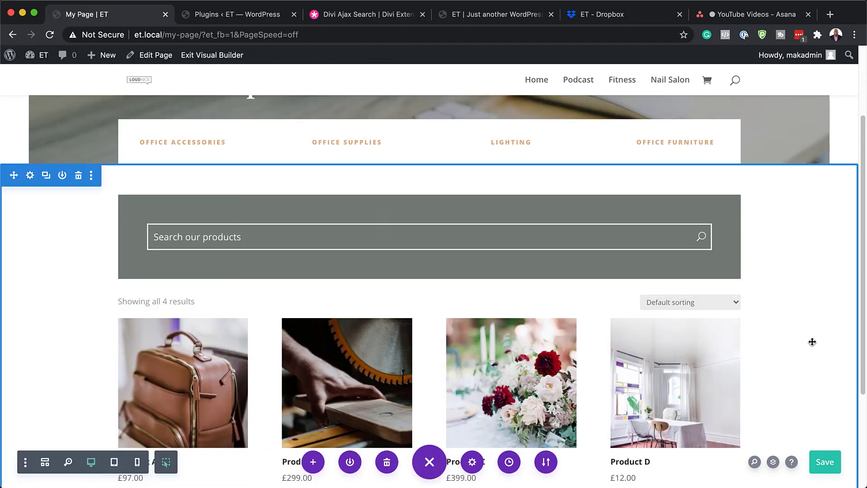
pyautogui.click(827, 466)
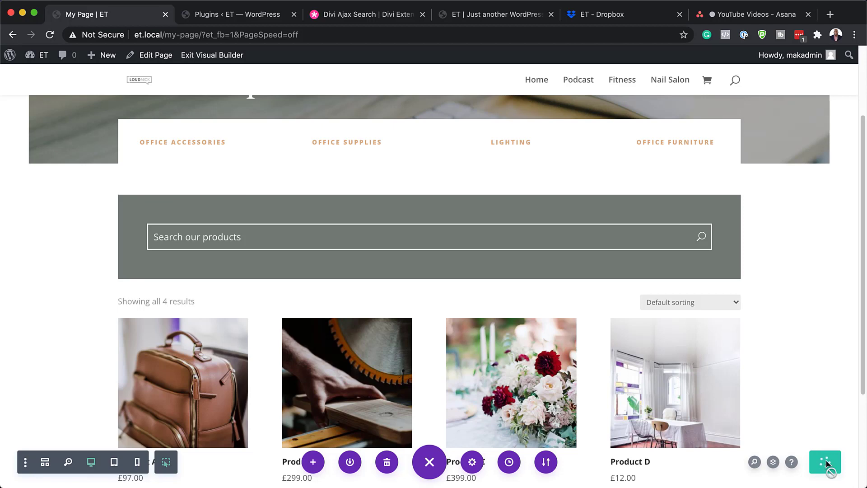
pyautogui.click(211, 58)
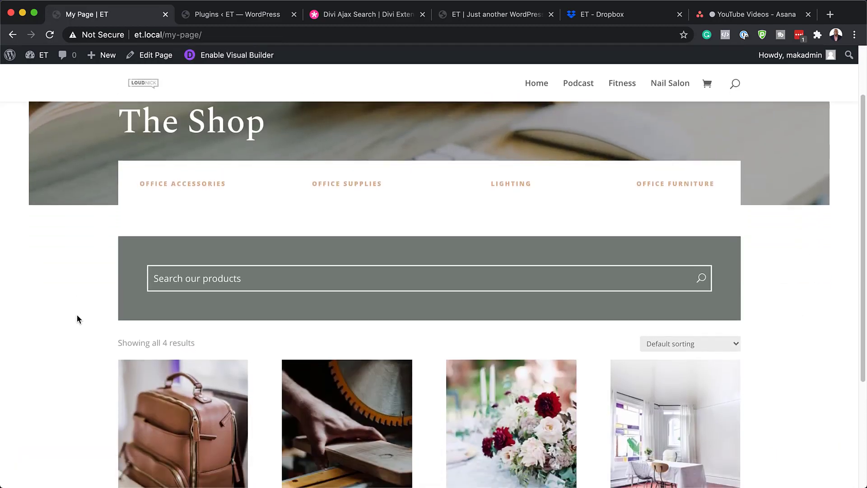
# Search the shop's products for "prod" on the live page and look through the styled results
pyautogui.click(248, 270)
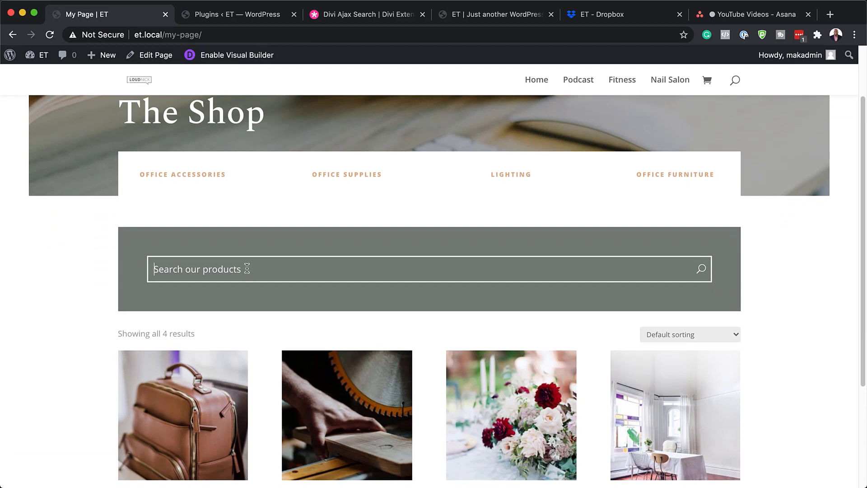
pyautogui.write('prod')
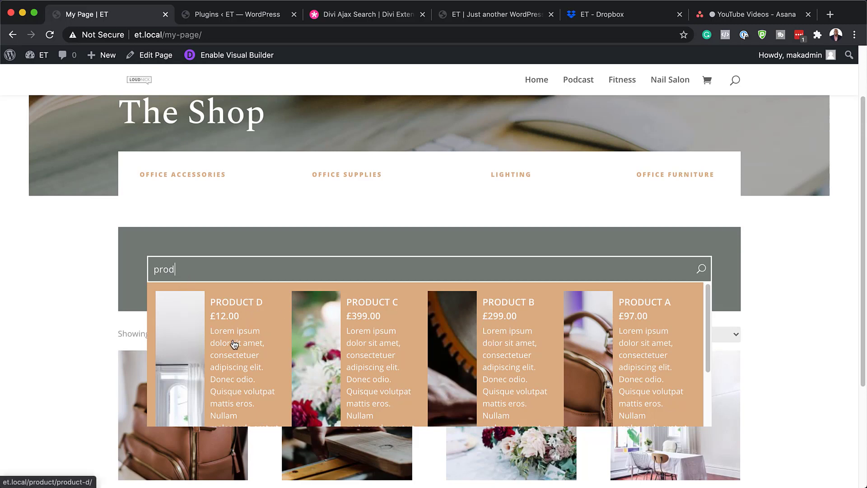
pyautogui.scroll(-3, 354, 355)
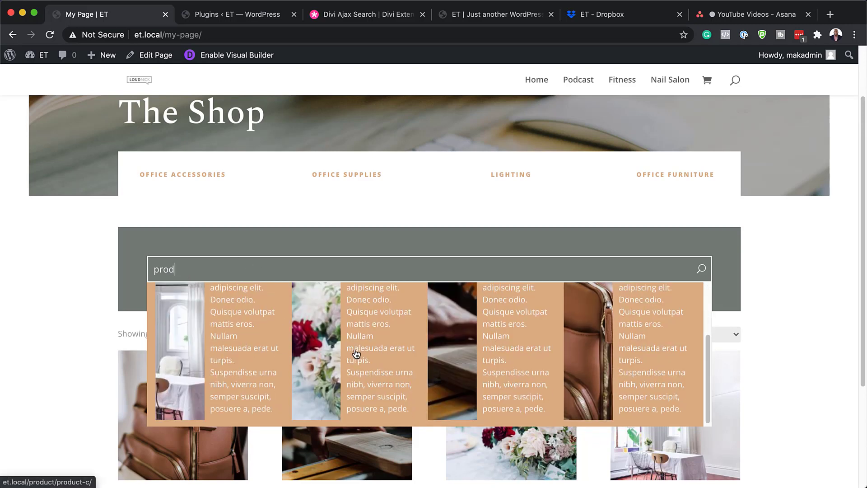
pyautogui.scroll(3, 354, 354)
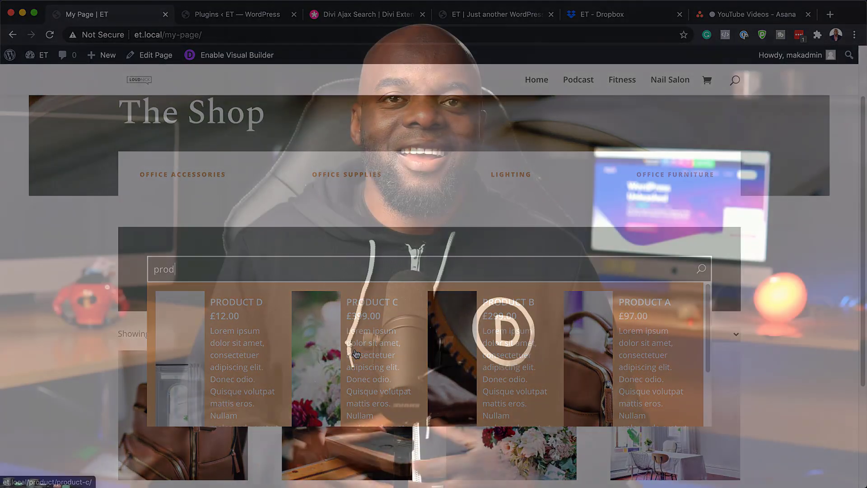